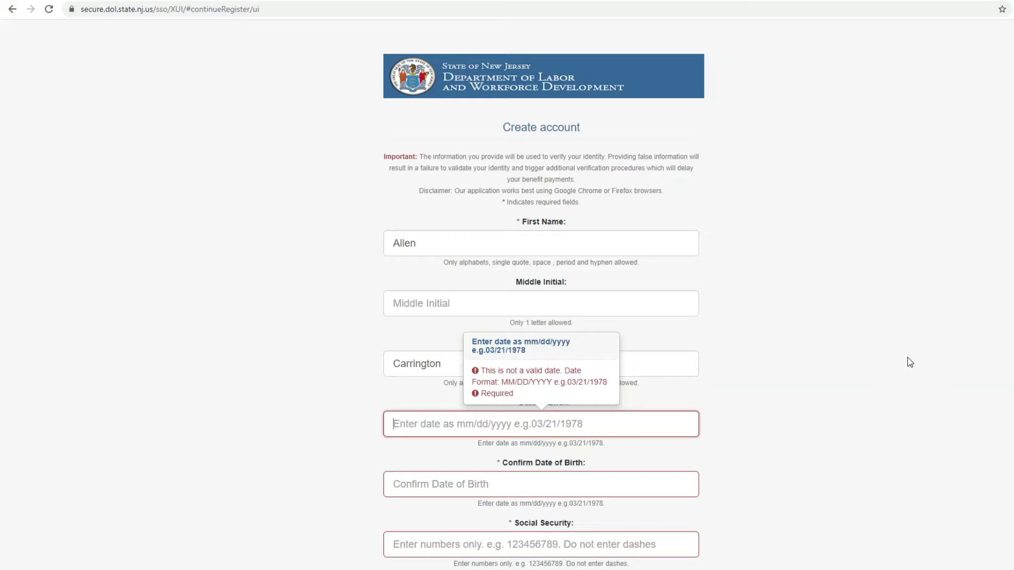
# - Enter the date of birth in both the Date of Birth and Confirm Date of Birth fields
pyautogui.moveTo(417, 506)
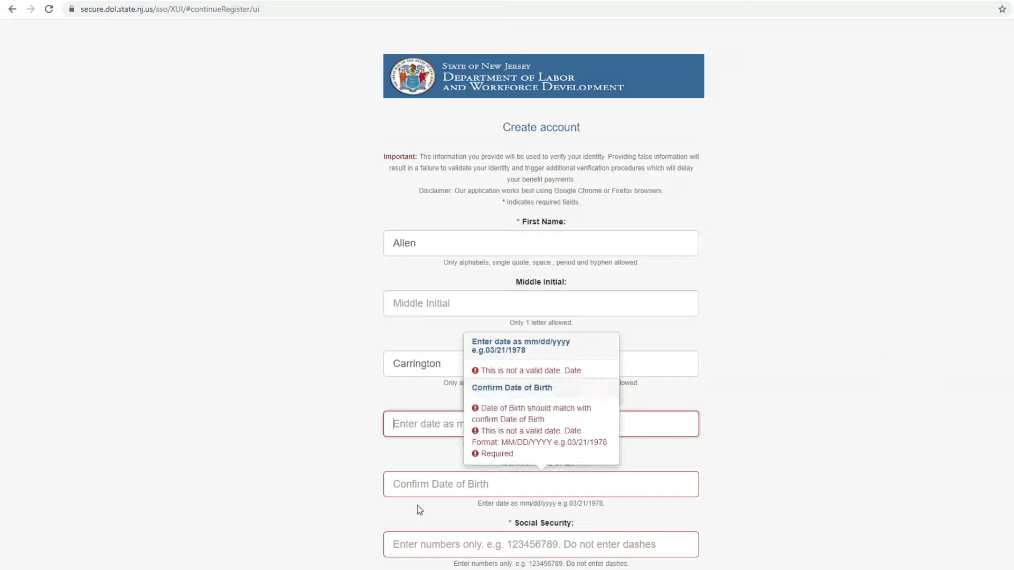
pyautogui.click(432, 424)
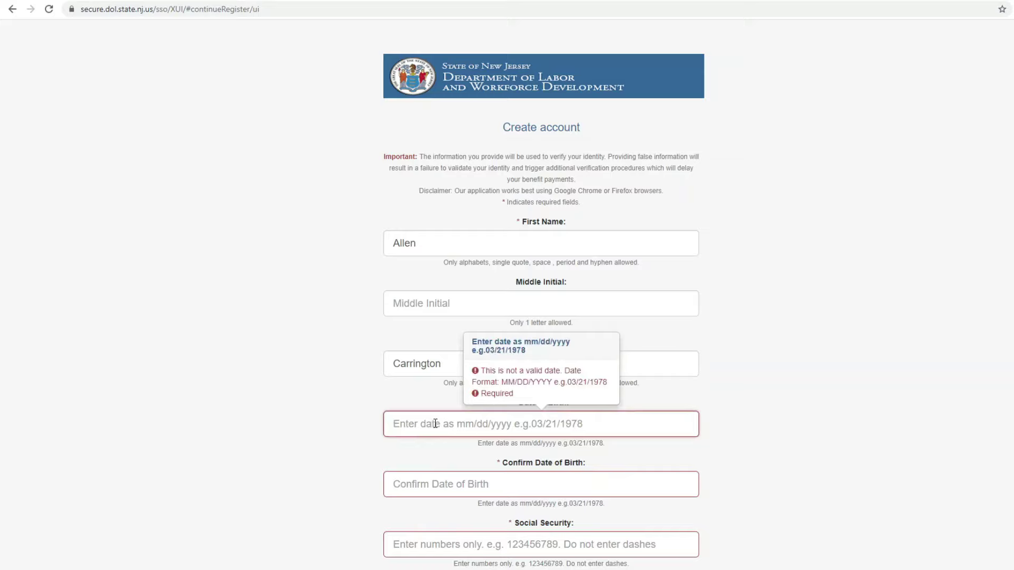
pyautogui.write('07/1/')
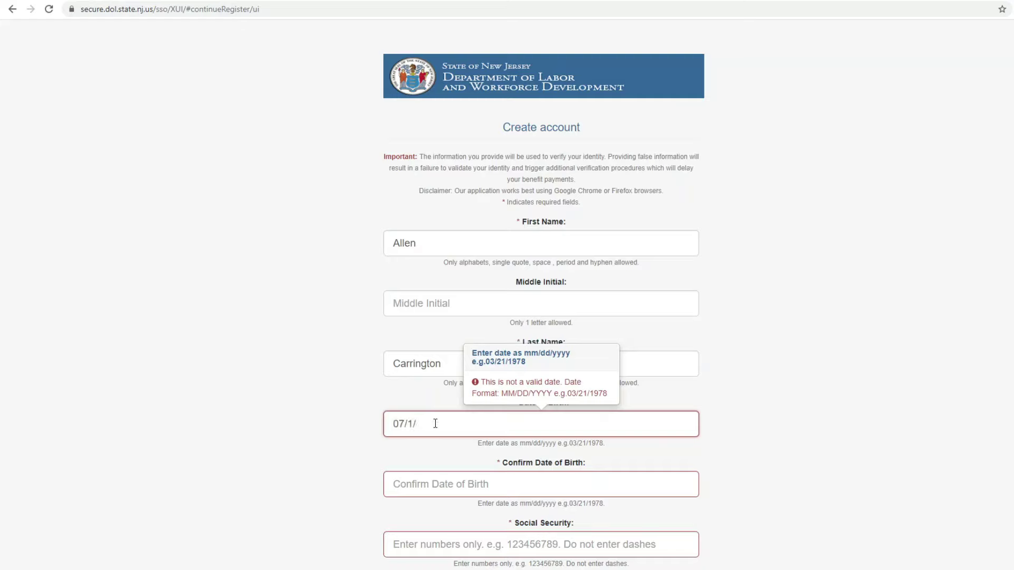
pyautogui.write('1990')
pyautogui.click(468, 483)
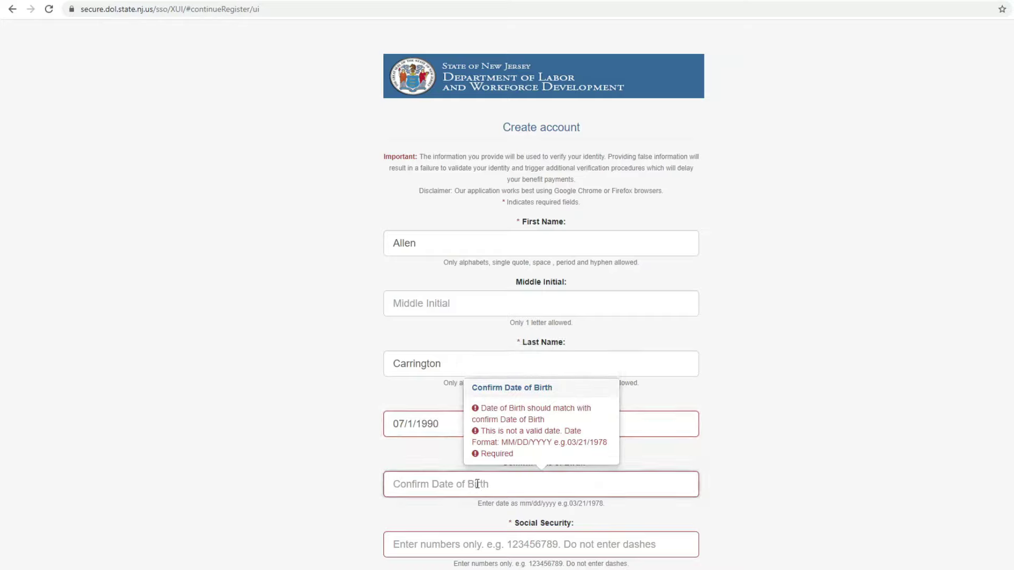
pyautogui.write('07')
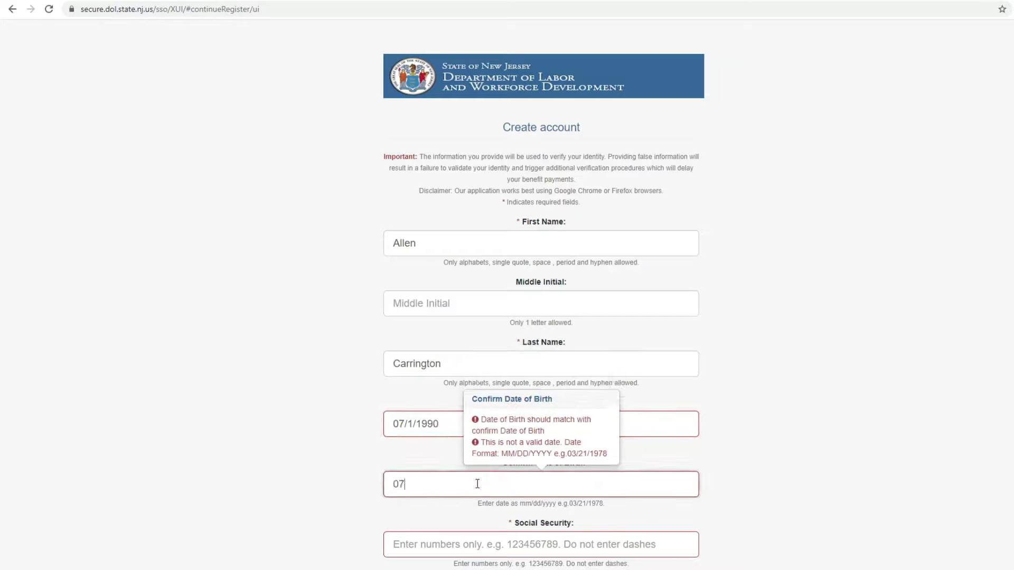
pyautogui.write('/1/1990')
# - Add the missing leading zero to the day in both date fields
pyautogui.click(409, 426)
pyautogui.write('0')
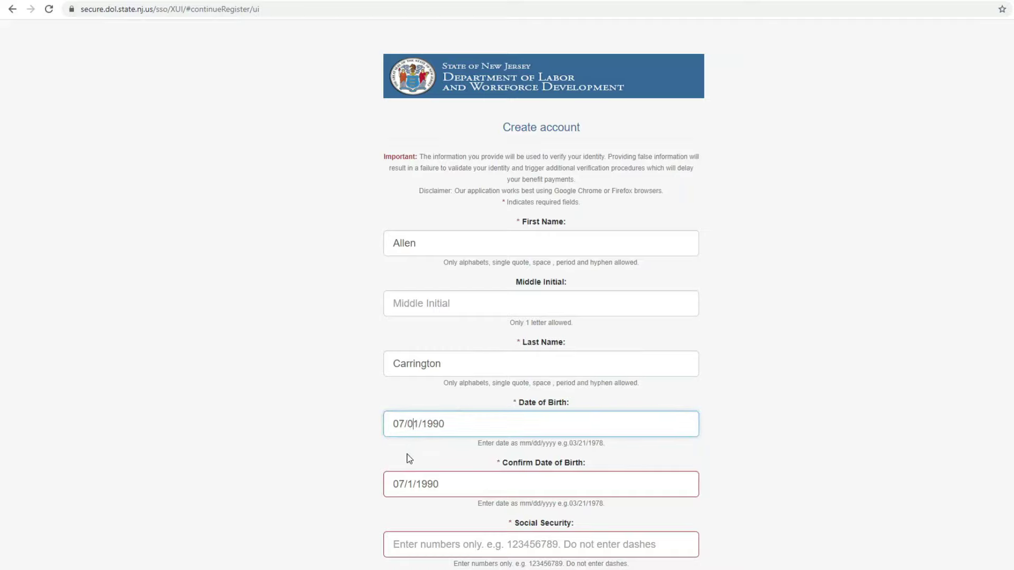
pyautogui.click(411, 482)
# - Finish the confirmation-date fix and enter the 9-digit Social Security number twice
pyautogui.write('0')
pyautogui.scroll(-2, 433, 464)
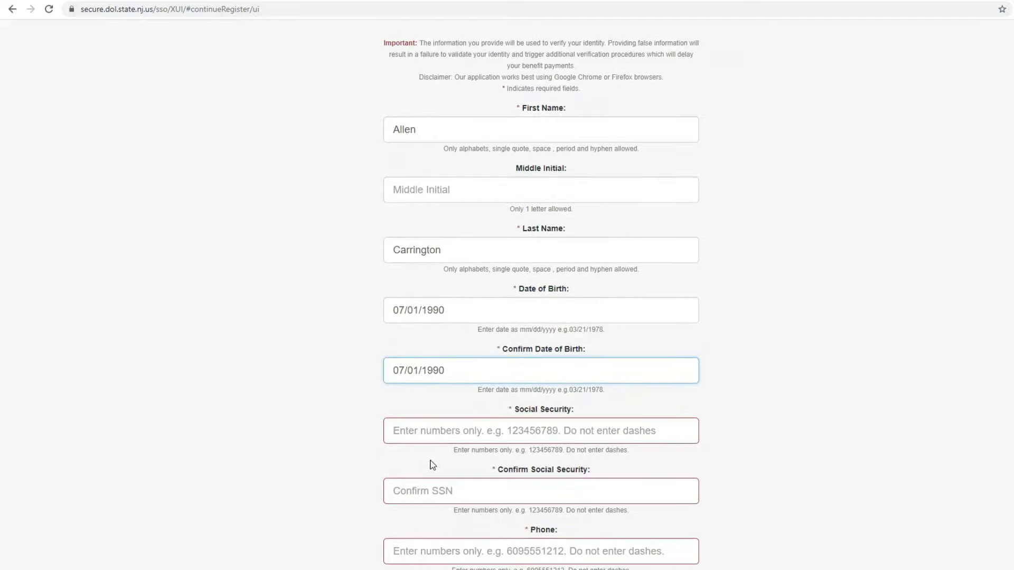
pyautogui.click(445, 438)
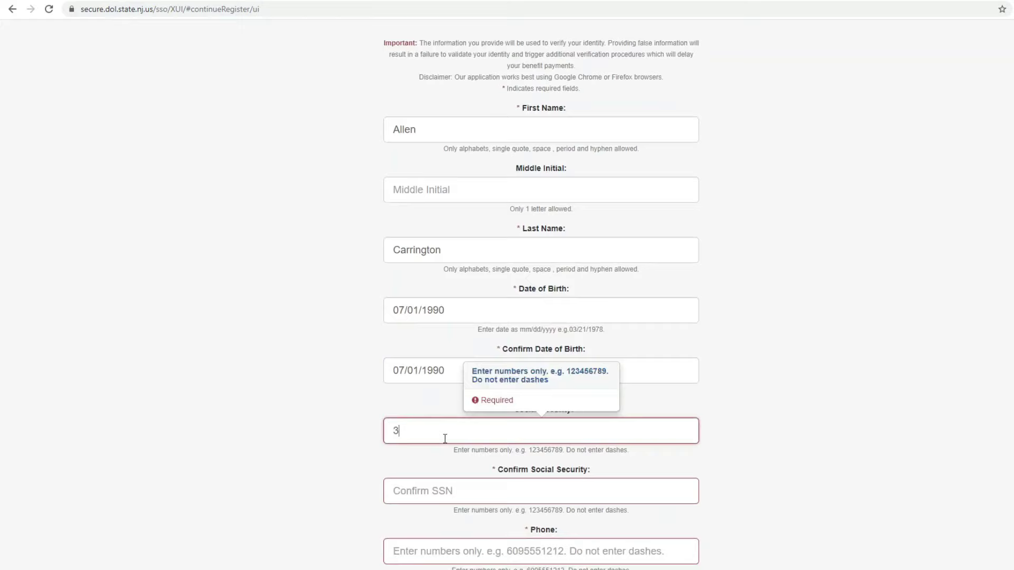
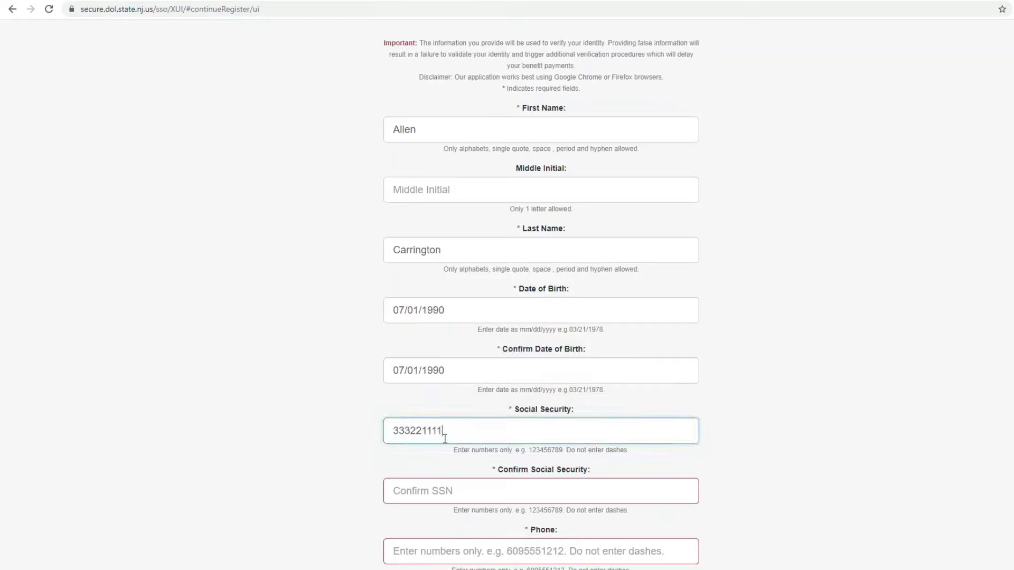
pyautogui.click(482, 495)
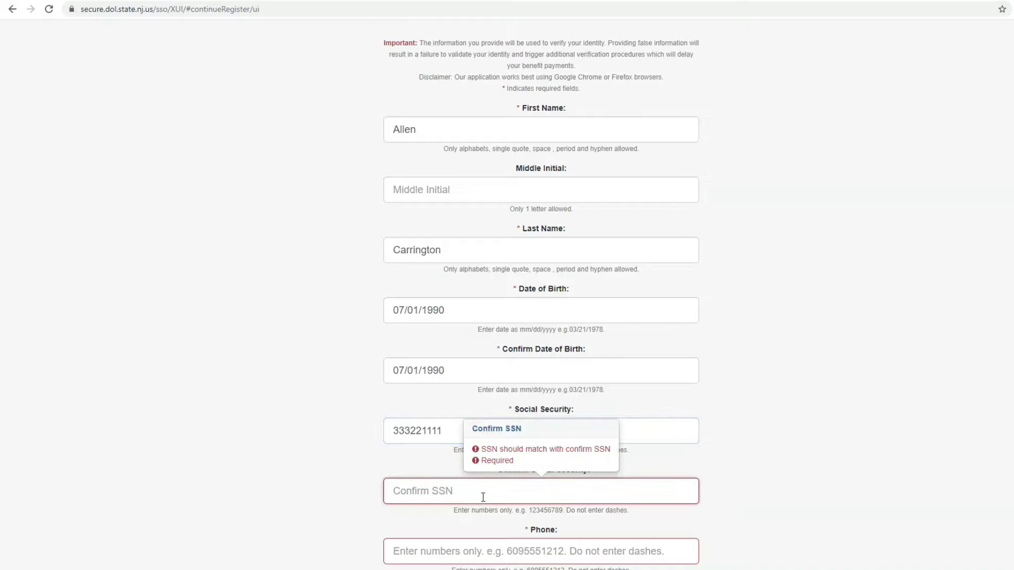
pyautogui.write('333221')
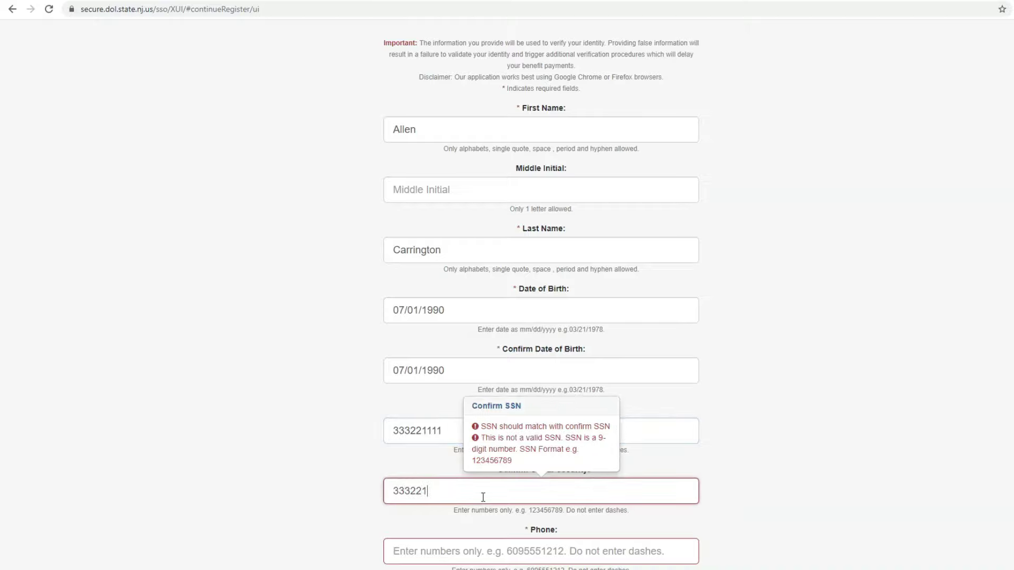
pyautogui.write('111')
# - Enter the 10-digit phone number in the Phone field
pyautogui.scroll(-2, 492, 518)
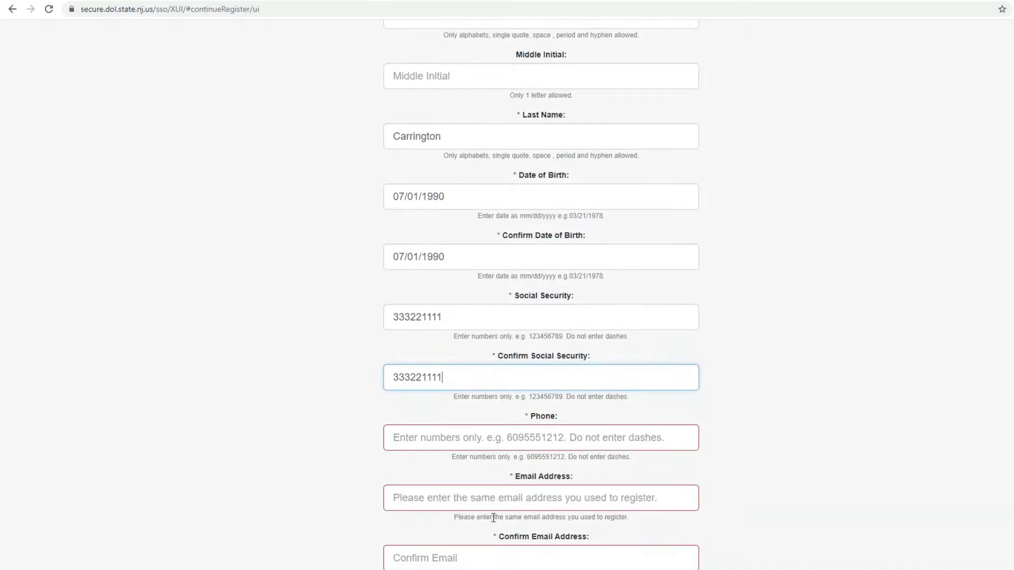
pyautogui.click(519, 441)
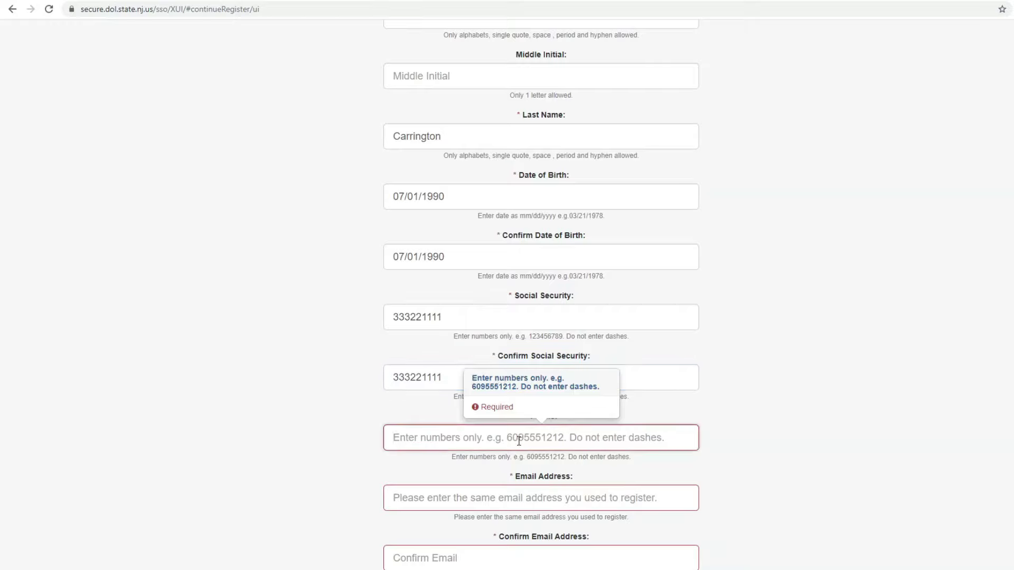
pyautogui.write('5')
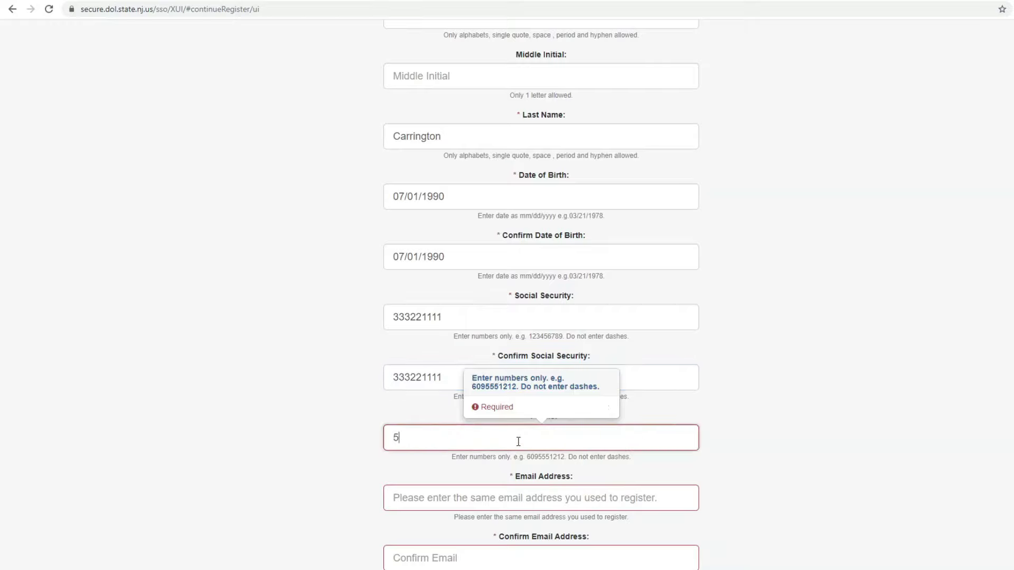
pyautogui.write('556667777')
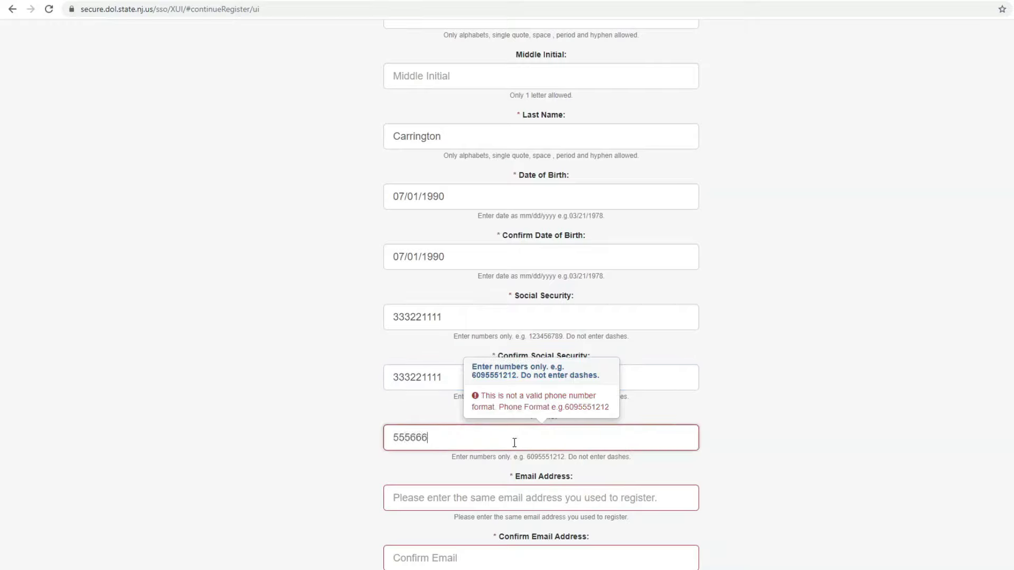
pyautogui.click(527, 499)
# - Enter the email address in both Email Address and Confirm Email Address
pyautogui.scroll(-1, 717, 428)
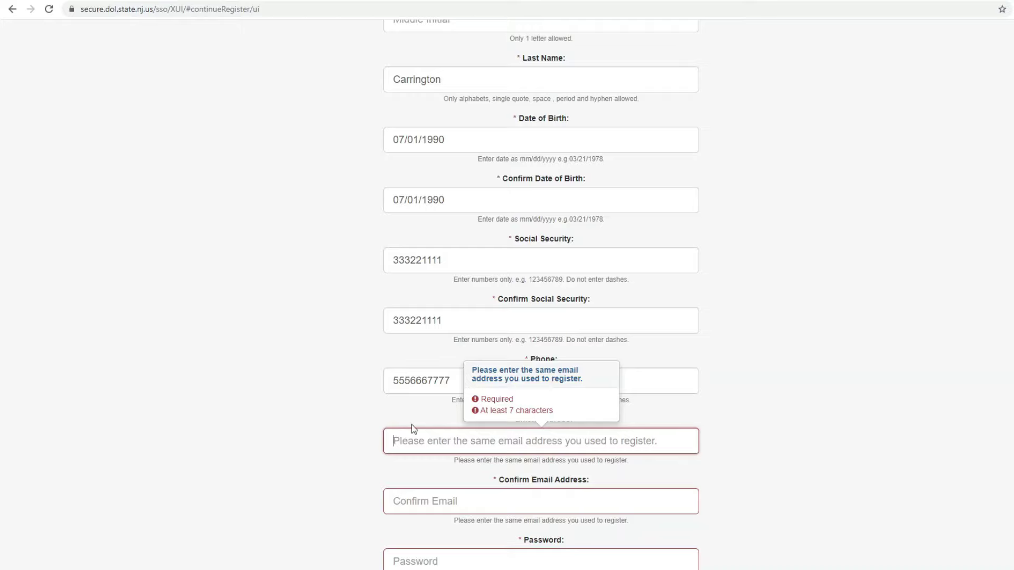
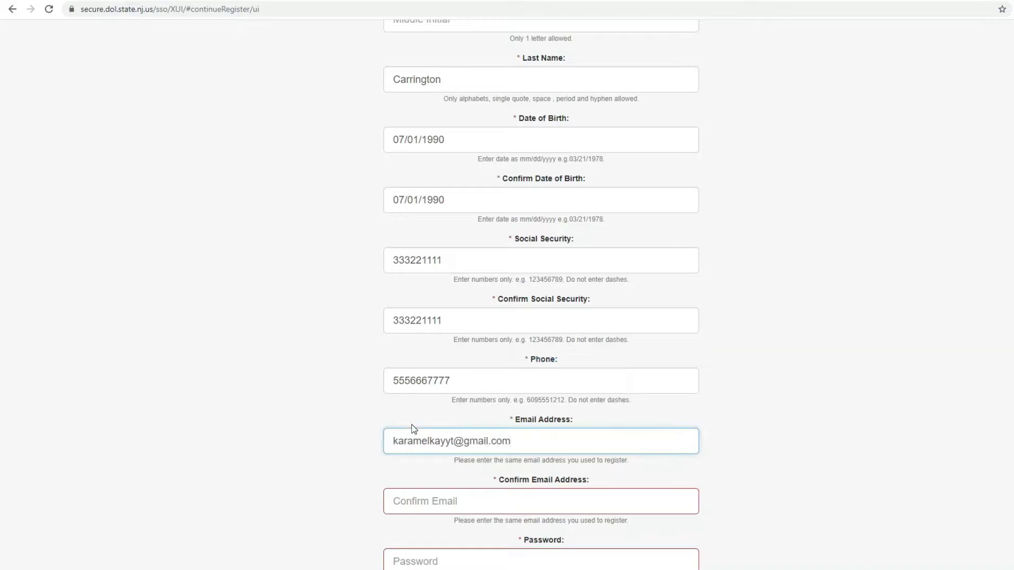
pyautogui.click(447, 497)
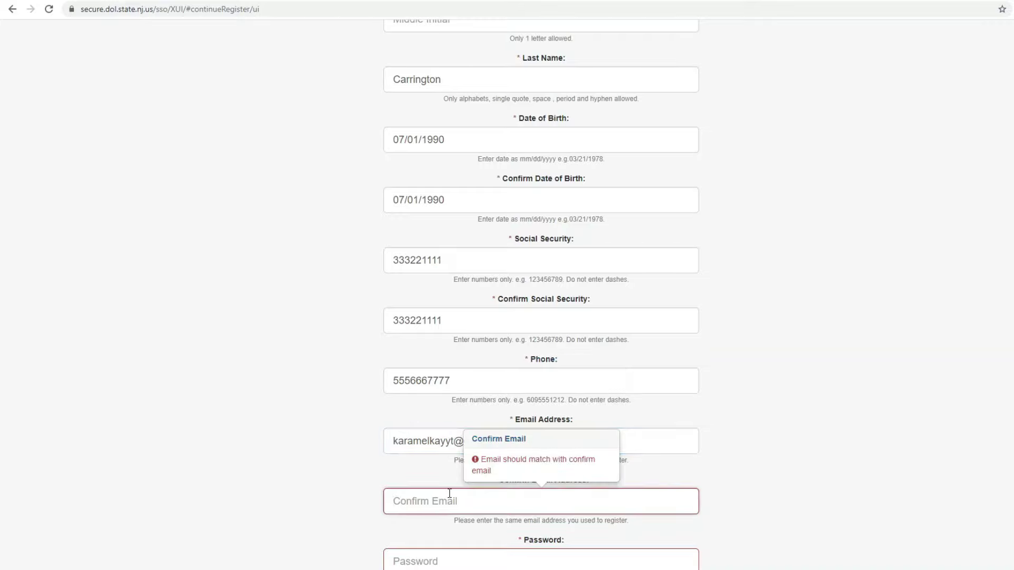
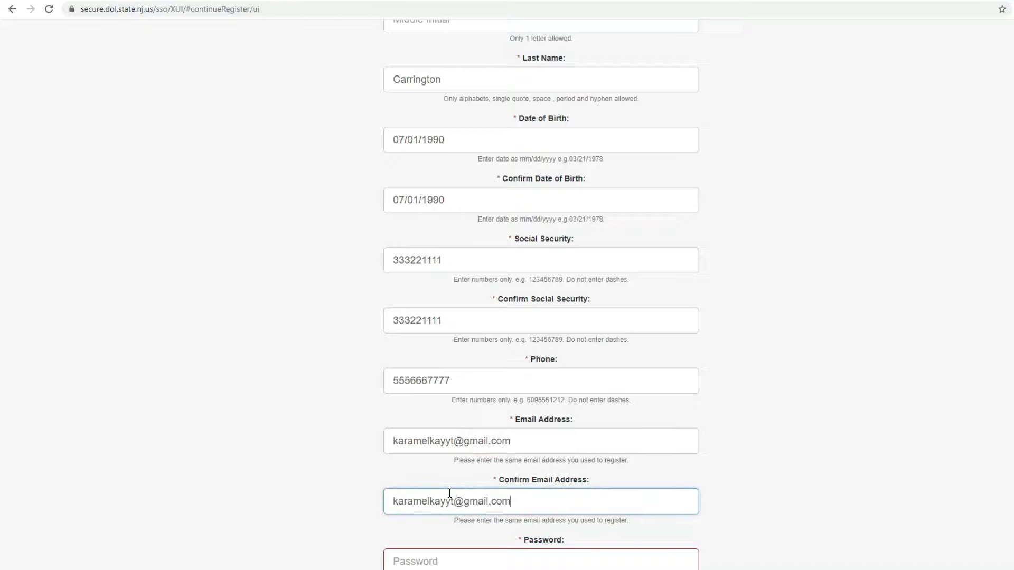
# - Fill both password fields with Chrome's suggested strong password
pyautogui.scroll(-2, 450, 493)
pyautogui.click(456, 452)
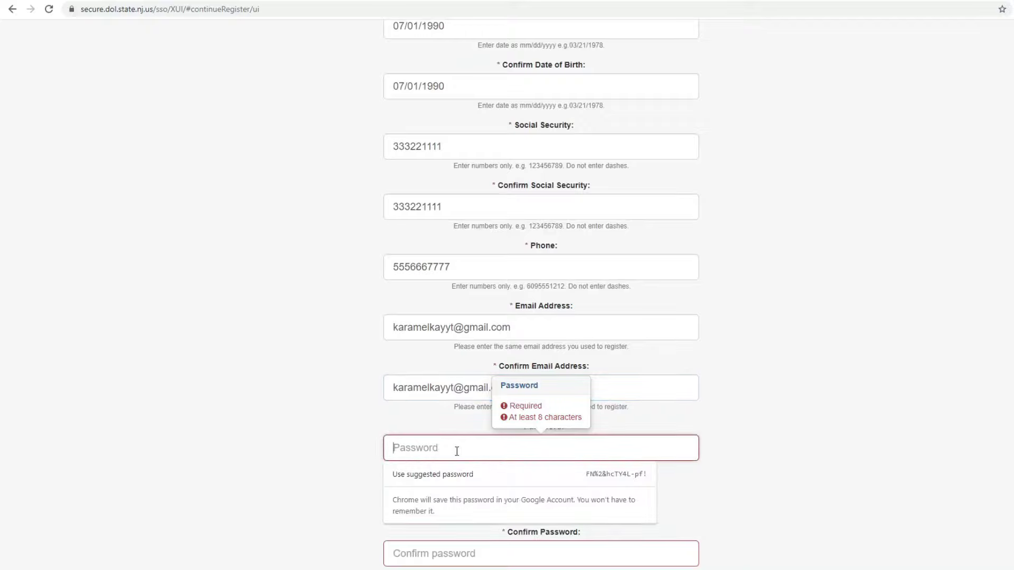
pyautogui.click(601, 478)
pyautogui.press('Tab')
pyautogui.press('Tab')
pyautogui.press('Tab')
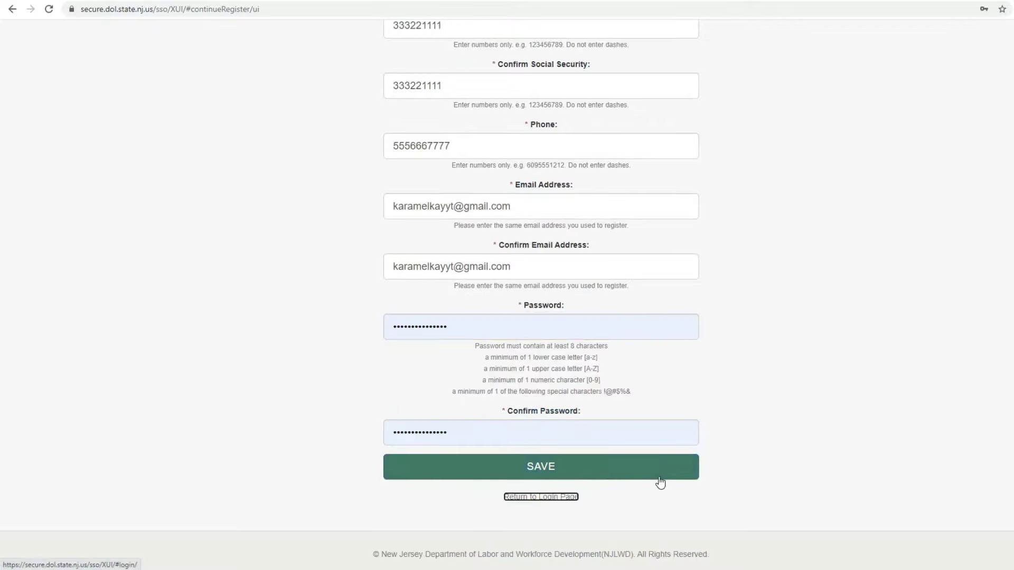
# - Save the account details, choose the mother's maiden name question, and type its answer
pyautogui.click(660, 478)
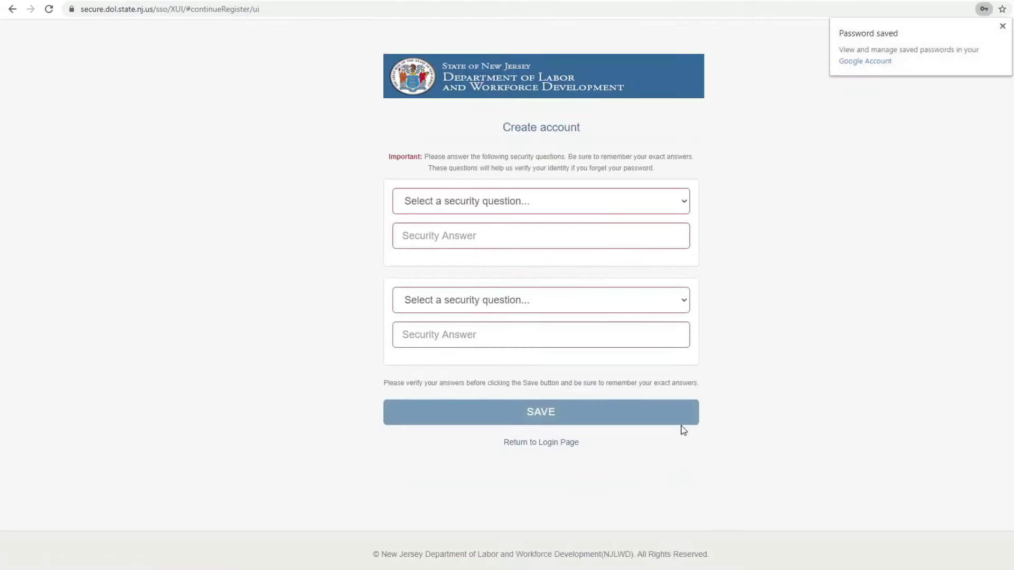
pyautogui.click(612, 235)
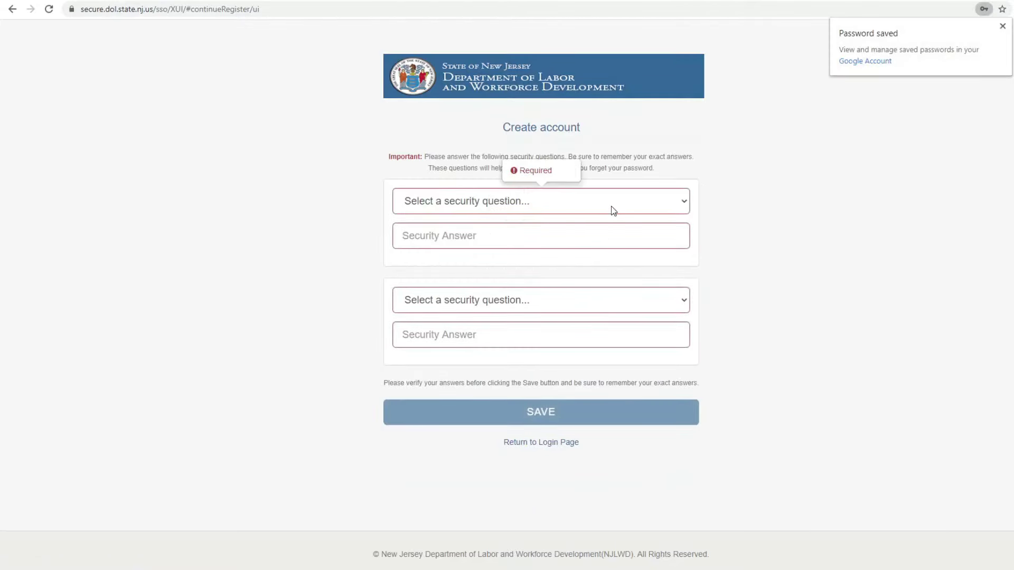
pyautogui.click(611, 207)
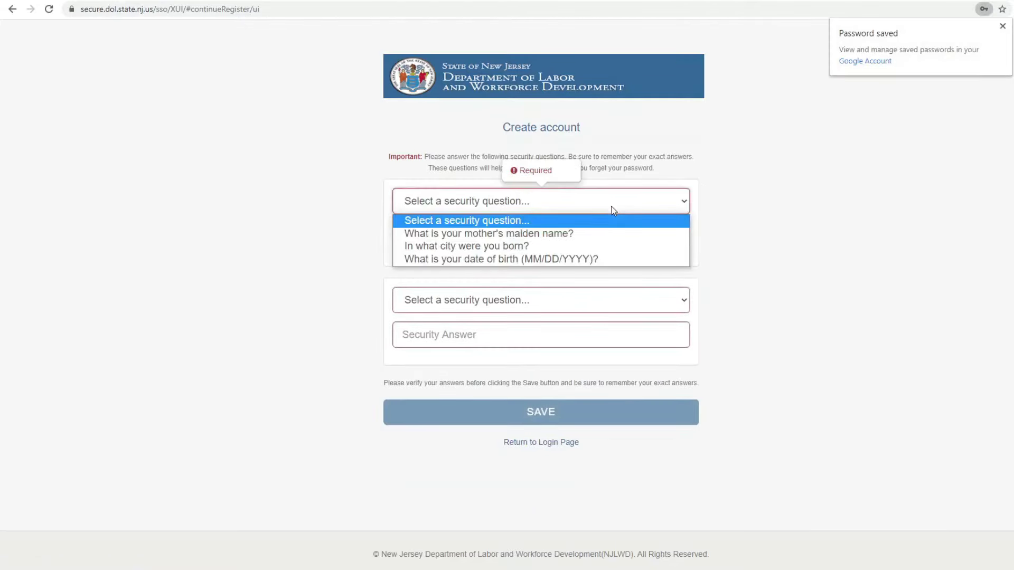
pyautogui.click(603, 233)
pyautogui.click(587, 236)
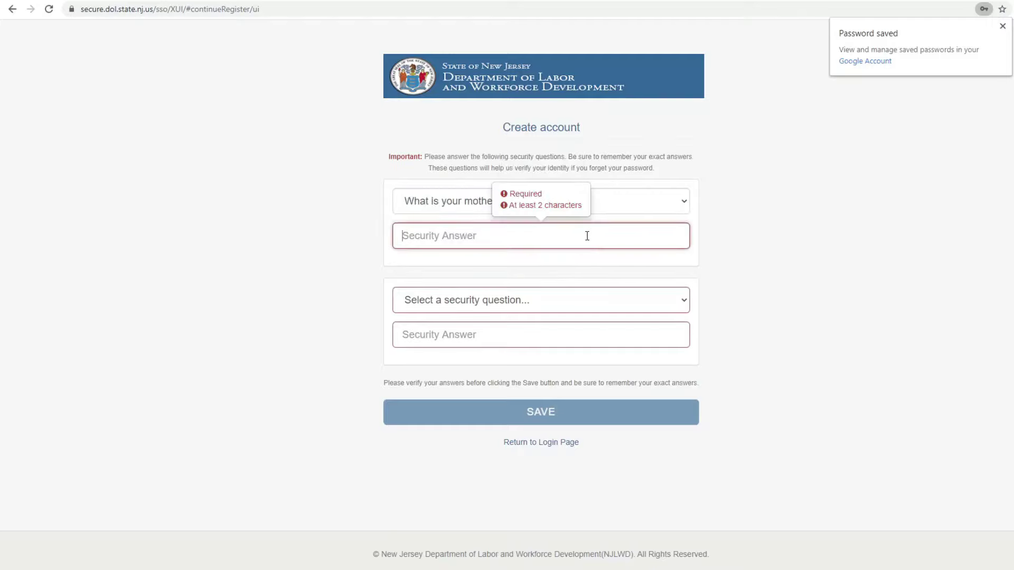
pyautogui.write('carrin')
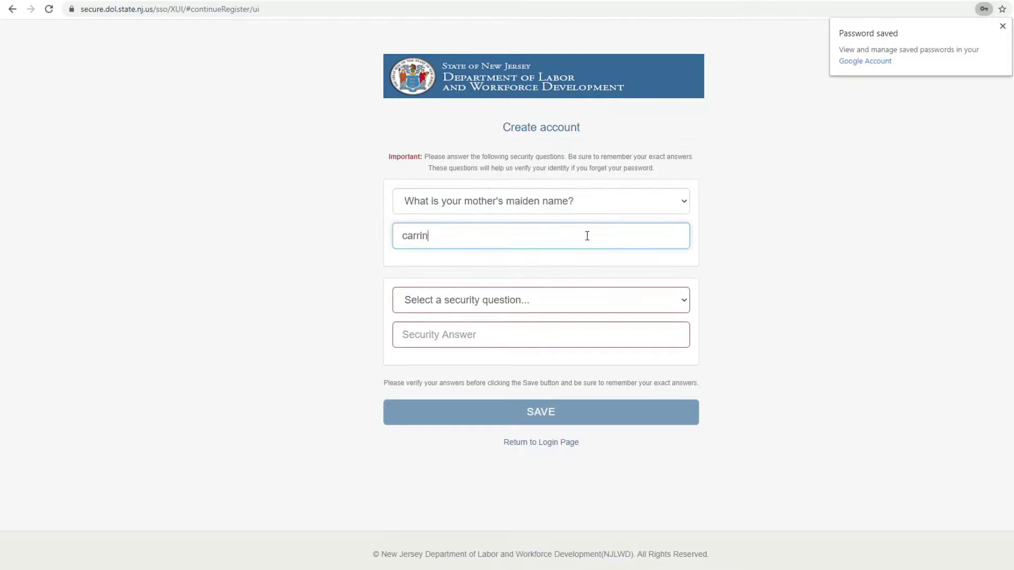
pyautogui.write('gton')
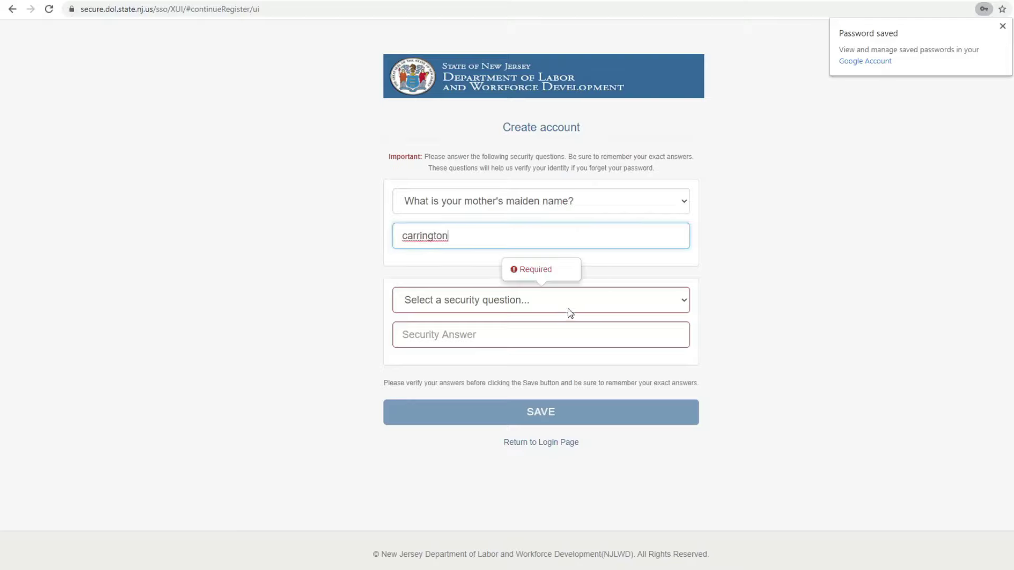
# - Select 'In what city were you born?' as the second security question
pyautogui.click(569, 311)
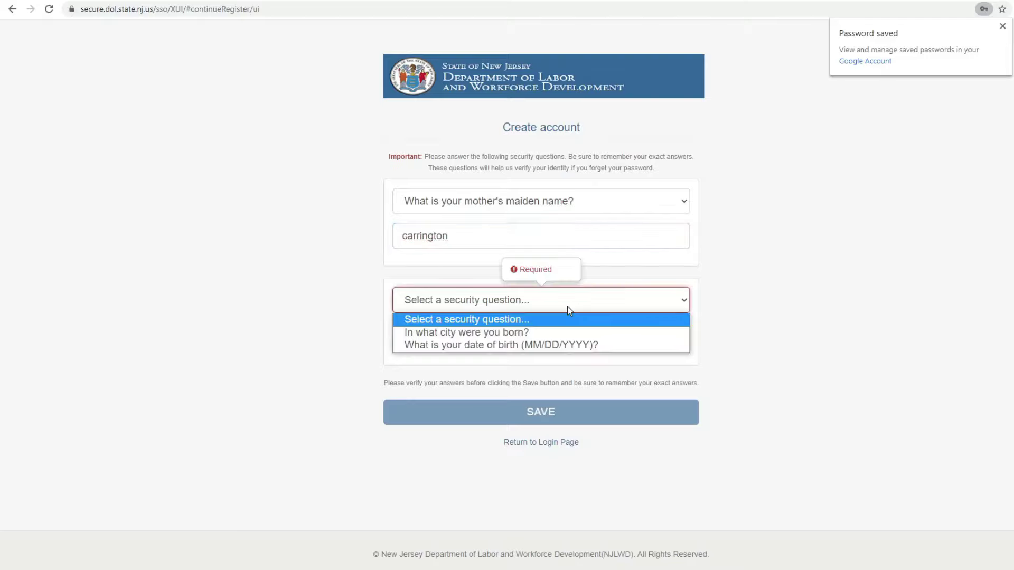
pyautogui.click(565, 333)
pyautogui.click(553, 338)
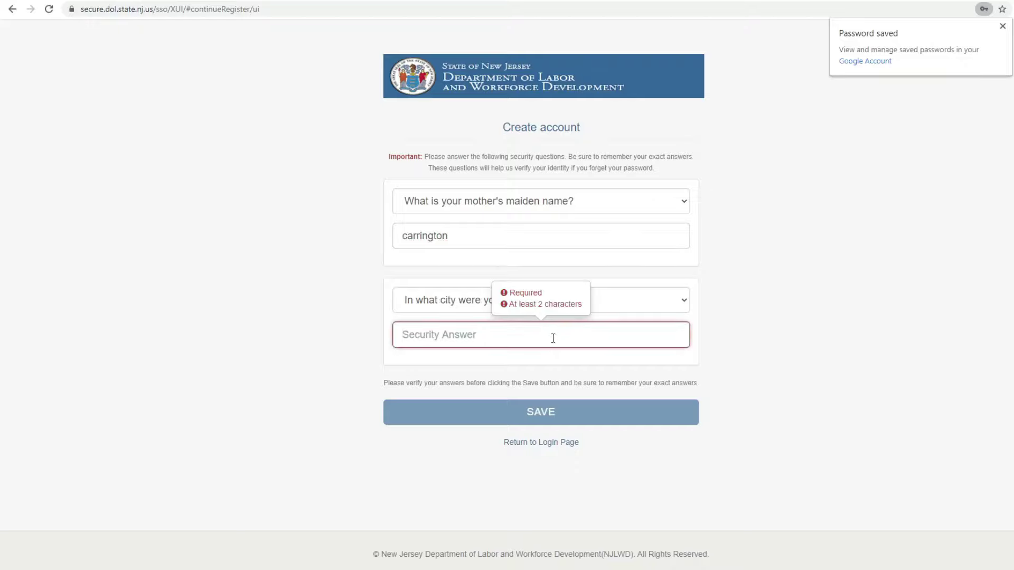
# - Type the birth-city answer, save, and log in to the File A Claim Home page
pyautogui.write('here')
pyautogui.click(562, 417)
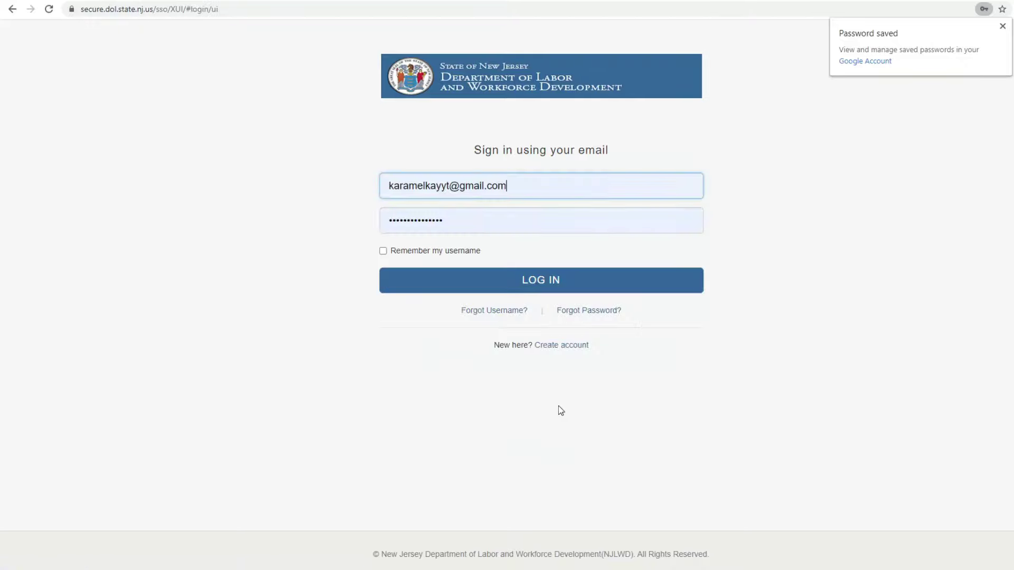
pyautogui.click(531, 279)
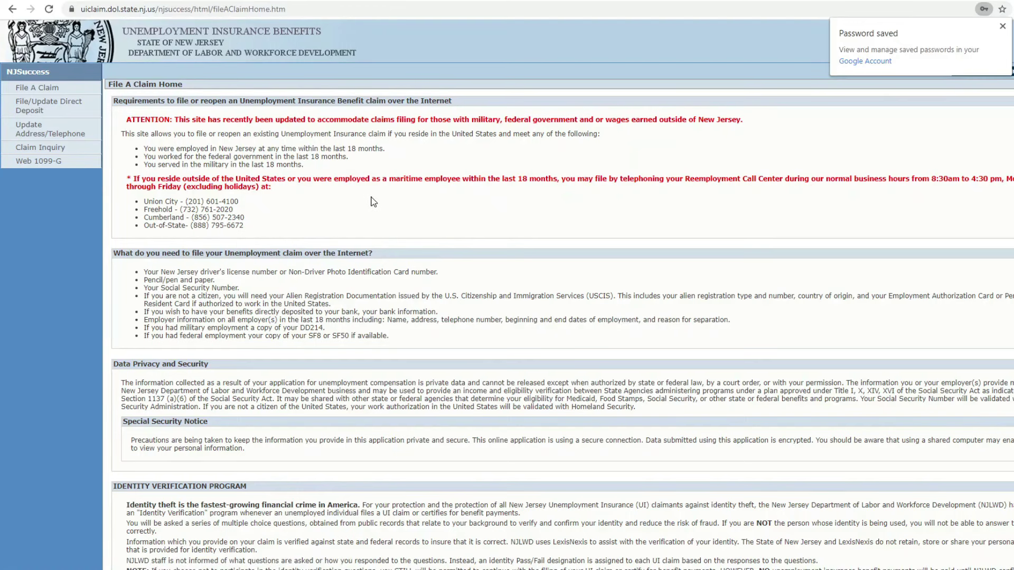
pyautogui.scroll(-3, 322, 196)
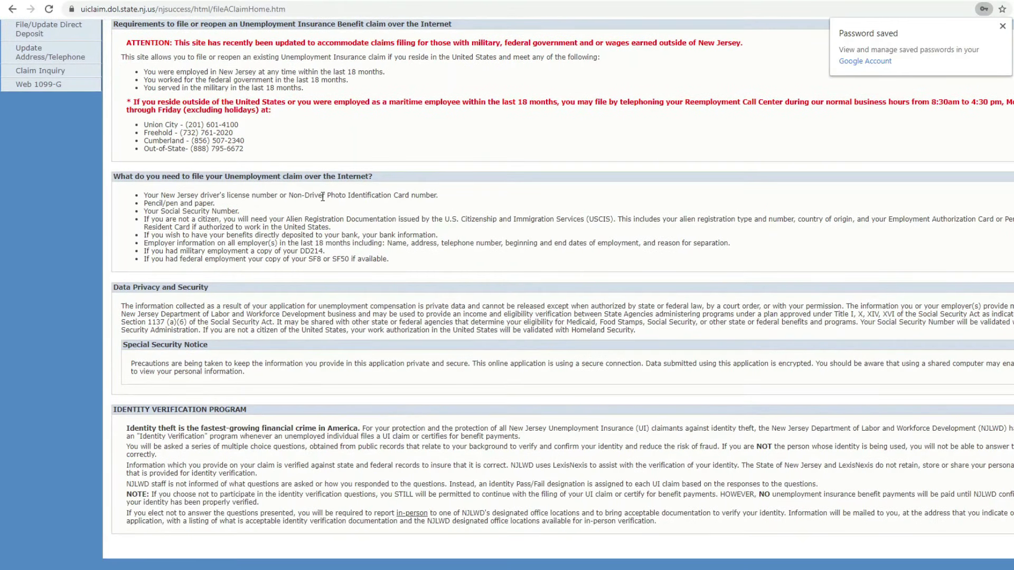
pyautogui.scroll(3, 323, 196)
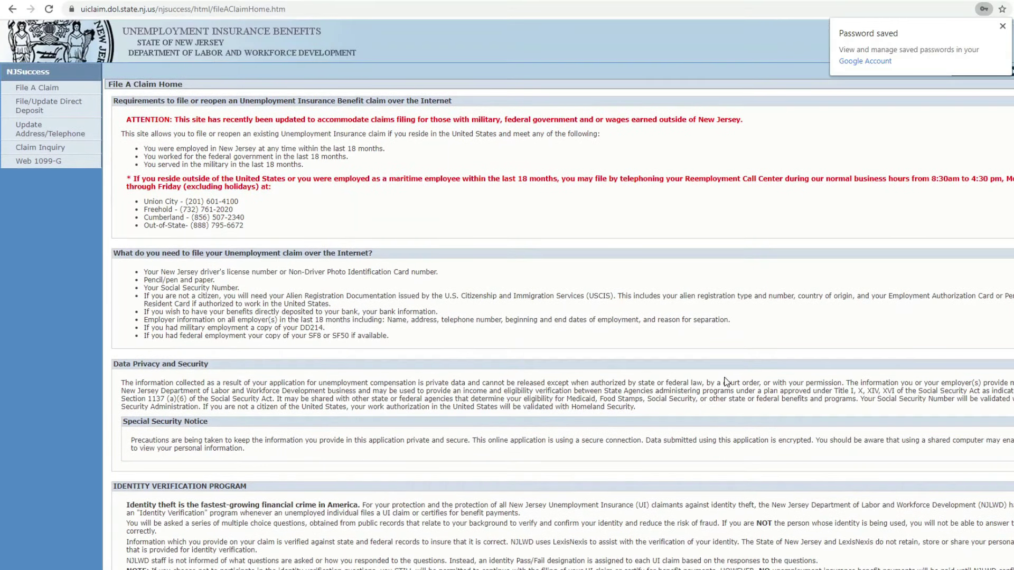
pyautogui.scroll(-3, 835, 437)
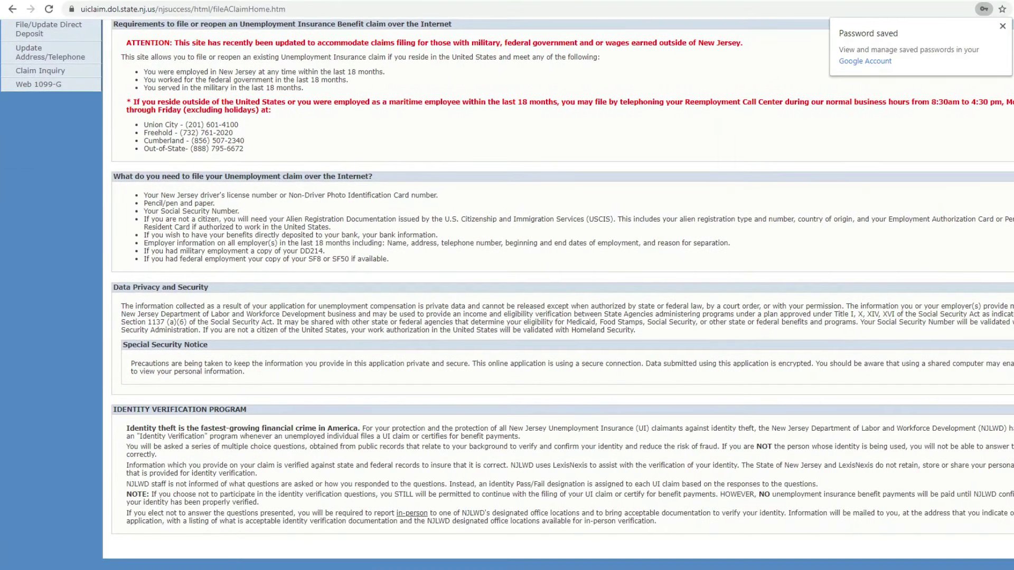
# - Continue past the home and filing tips pages to begin filing the claim
pyautogui.click(1010, 549)
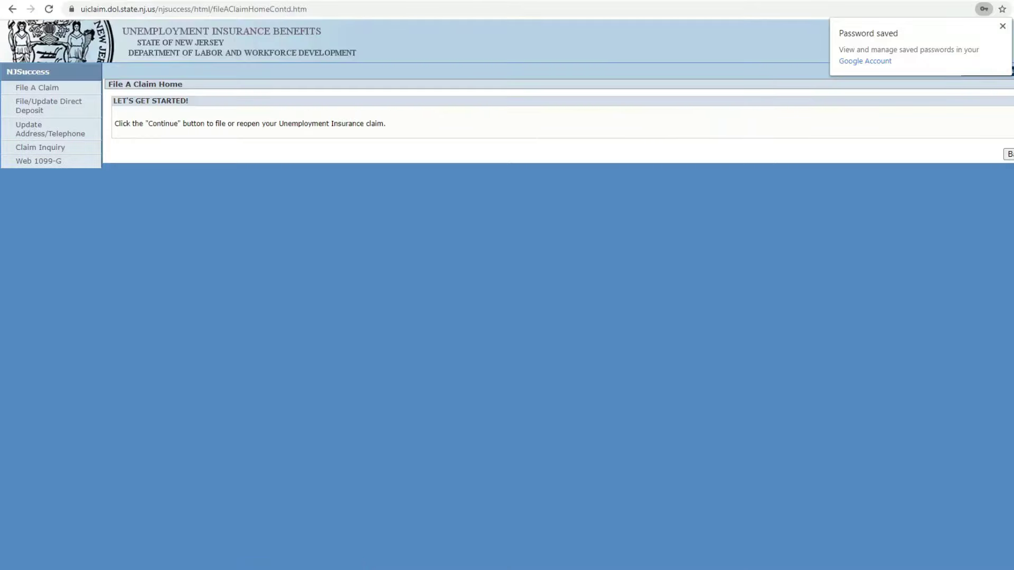
pyautogui.click(1002, 26)
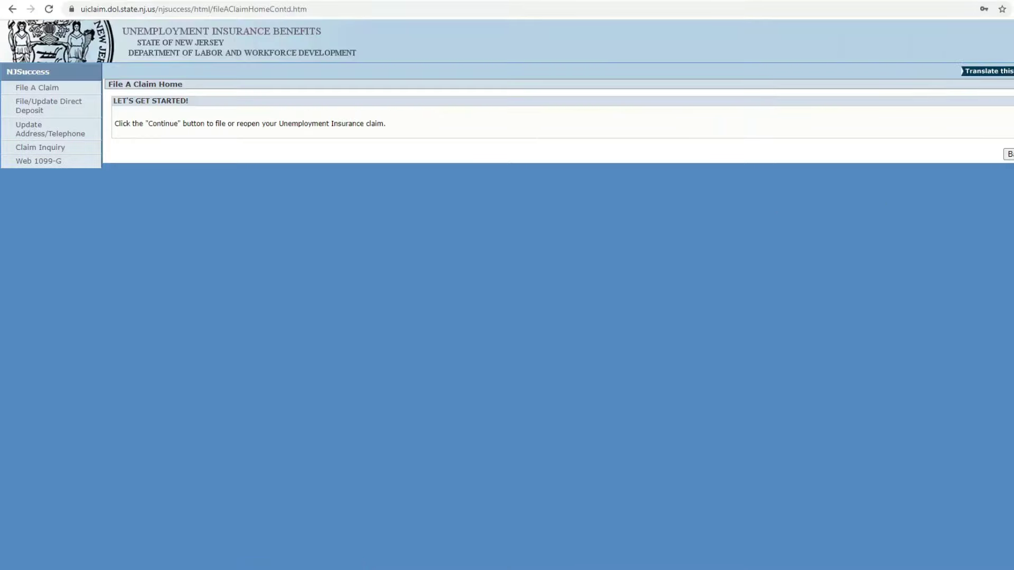
pyautogui.click(1011, 154)
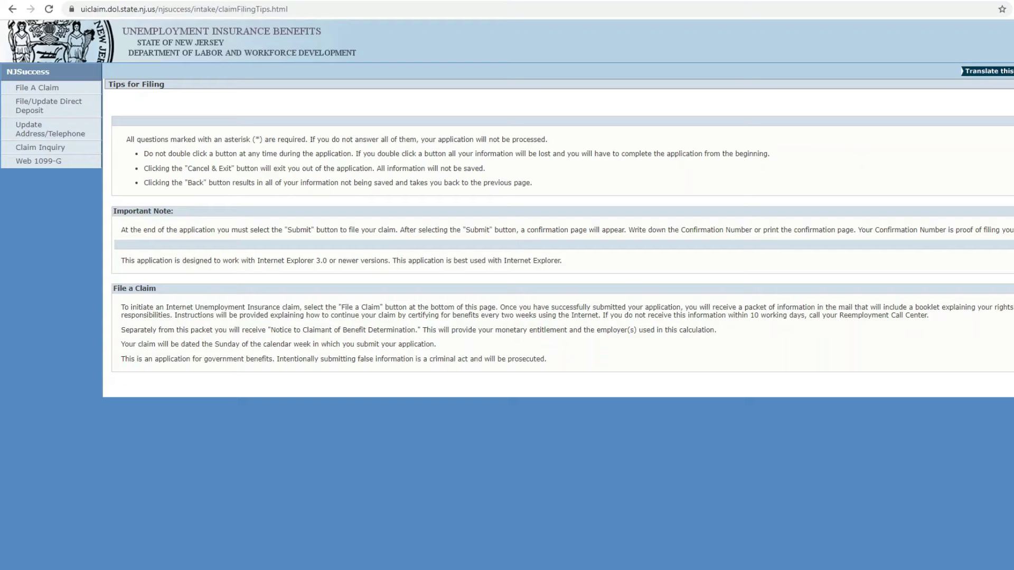
pyautogui.click(1011, 386)
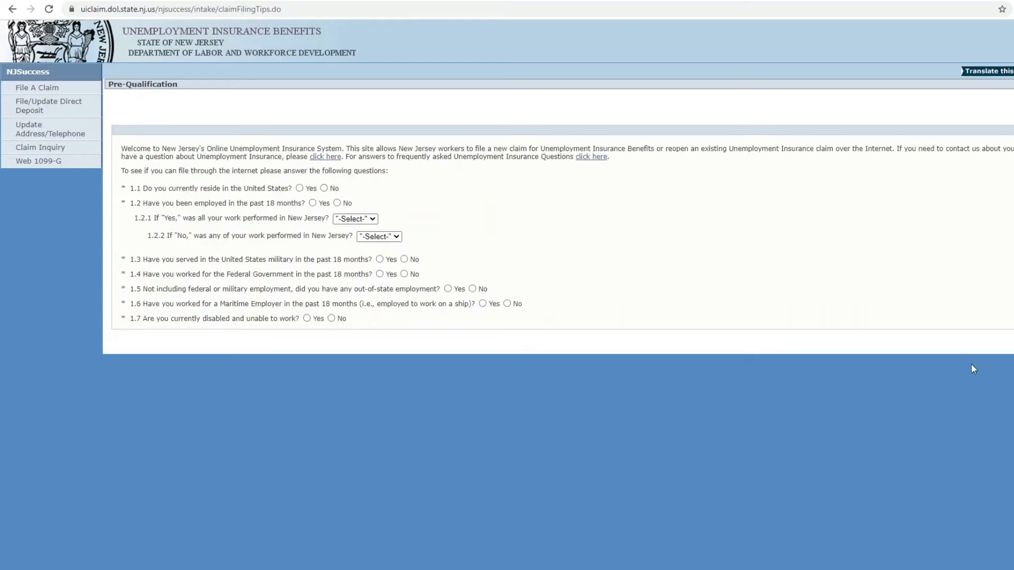
# - Answer Yes to recent and all-NJ work, No to military, federal, out-of-state and maritime, and submit
pyautogui.click(313, 203)
pyautogui.click(348, 220)
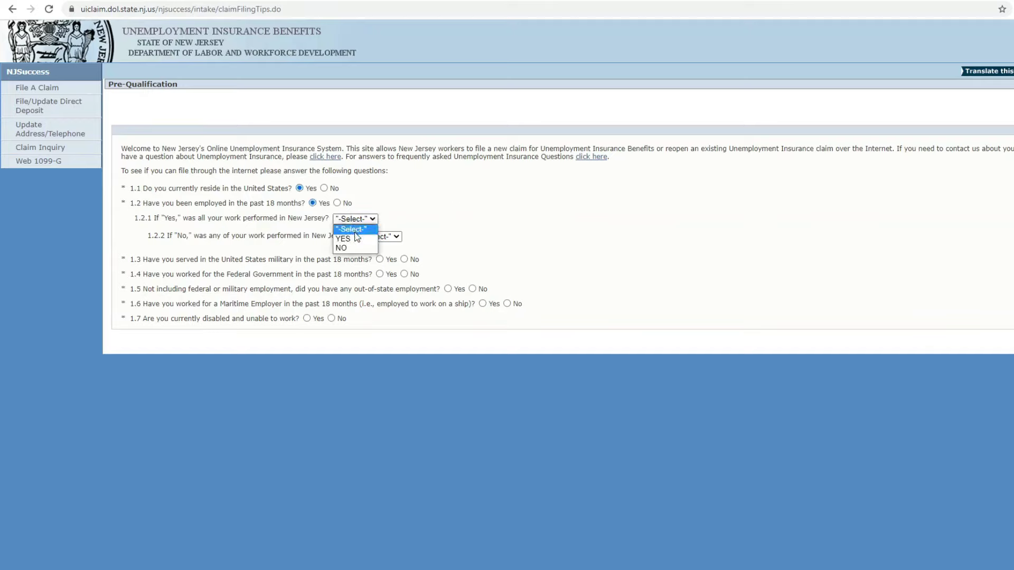
pyautogui.click(348, 239)
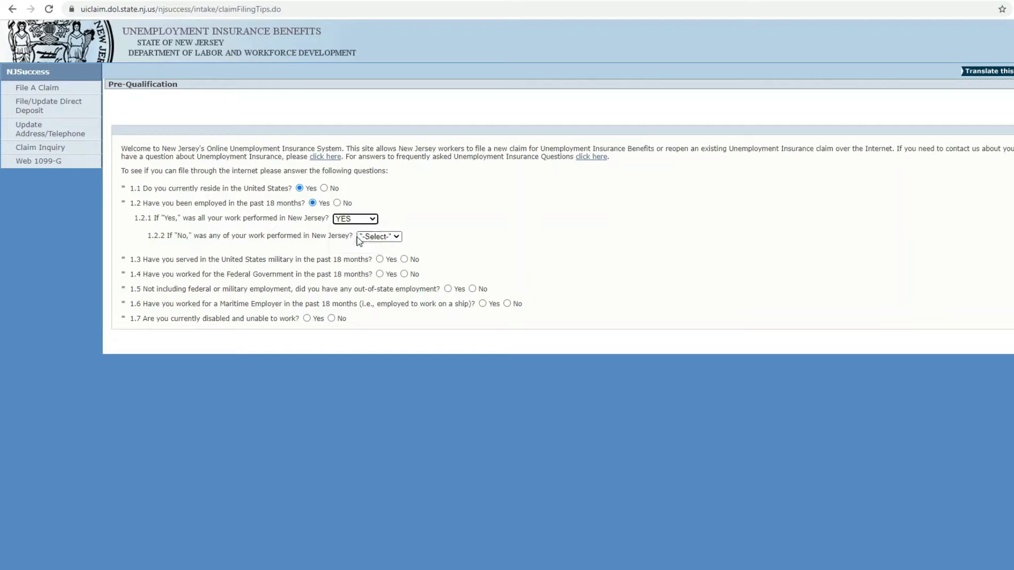
pyautogui.click(404, 259)
pyautogui.click(404, 274)
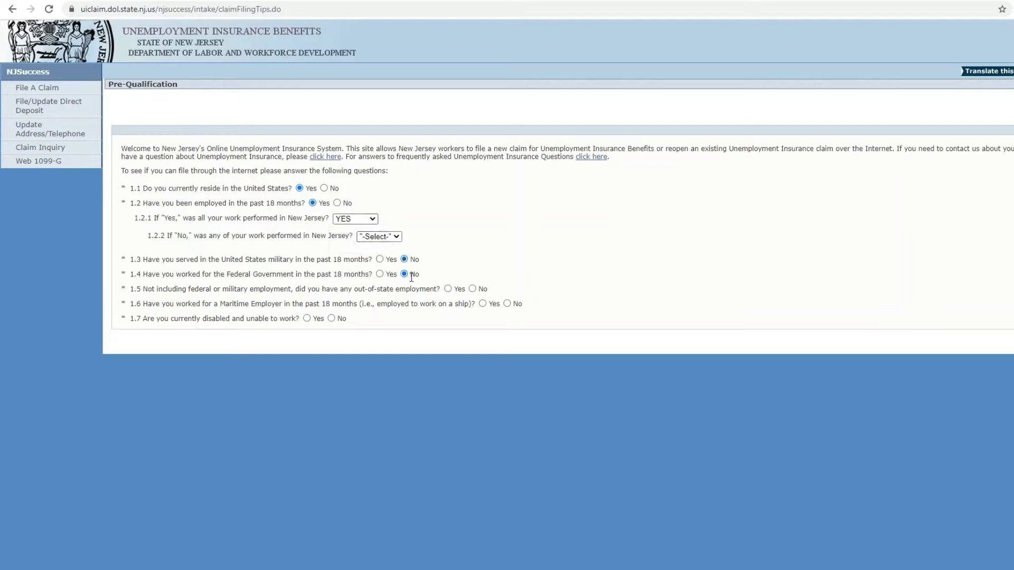
pyautogui.click(472, 289)
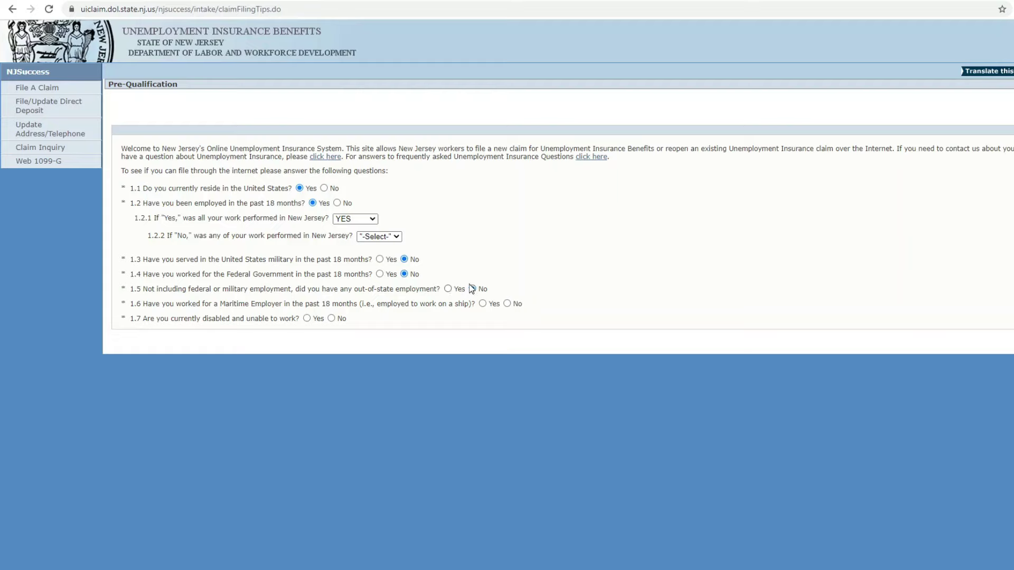
pyautogui.click(507, 303)
pyautogui.click(1011, 341)
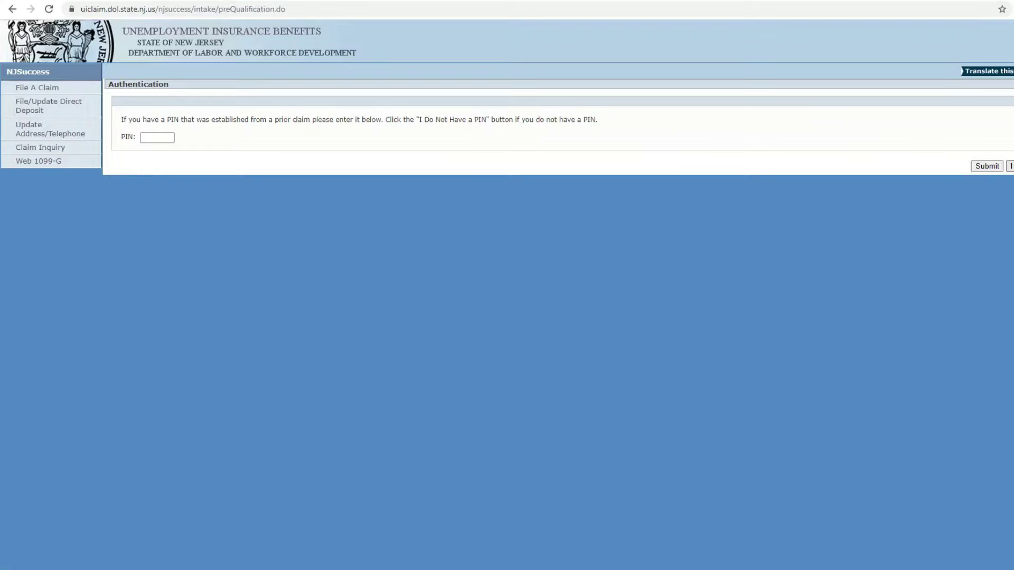
# - Proceed without a PIN and enter a New Jersey driver licence number as ID, twice
pyautogui.click(1010, 166)
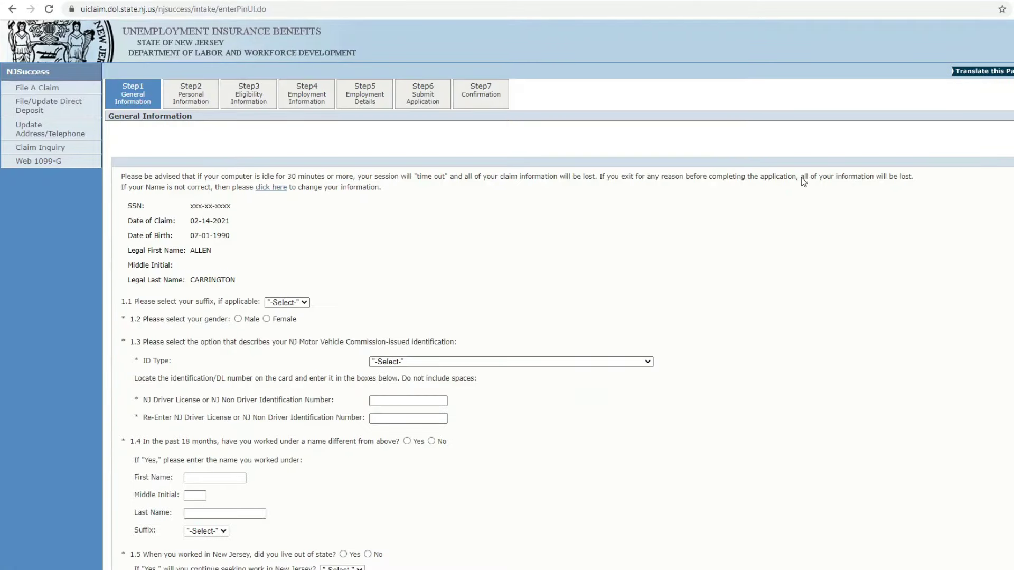
pyautogui.scroll(-3, 800, 176)
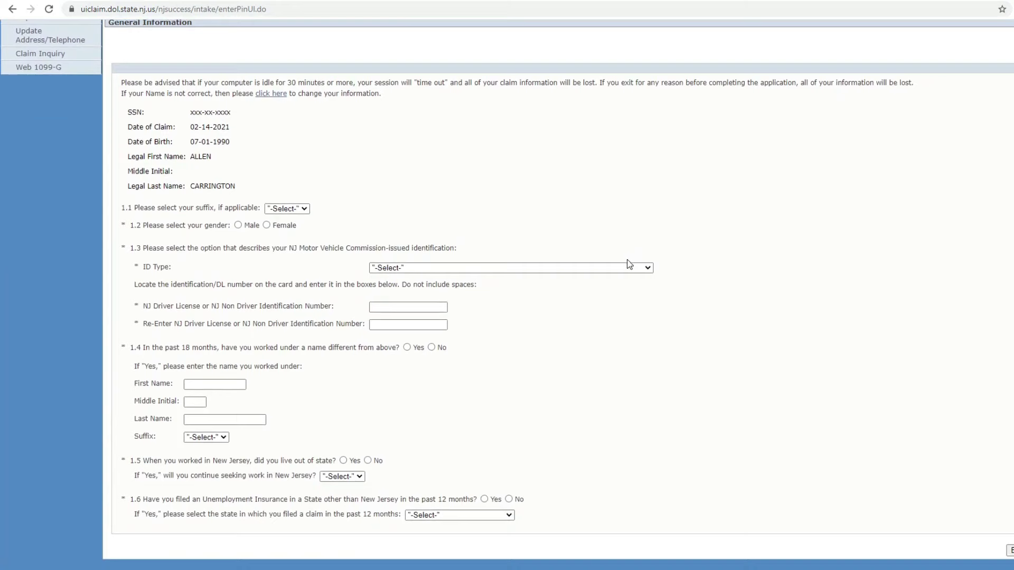
pyautogui.click(628, 268)
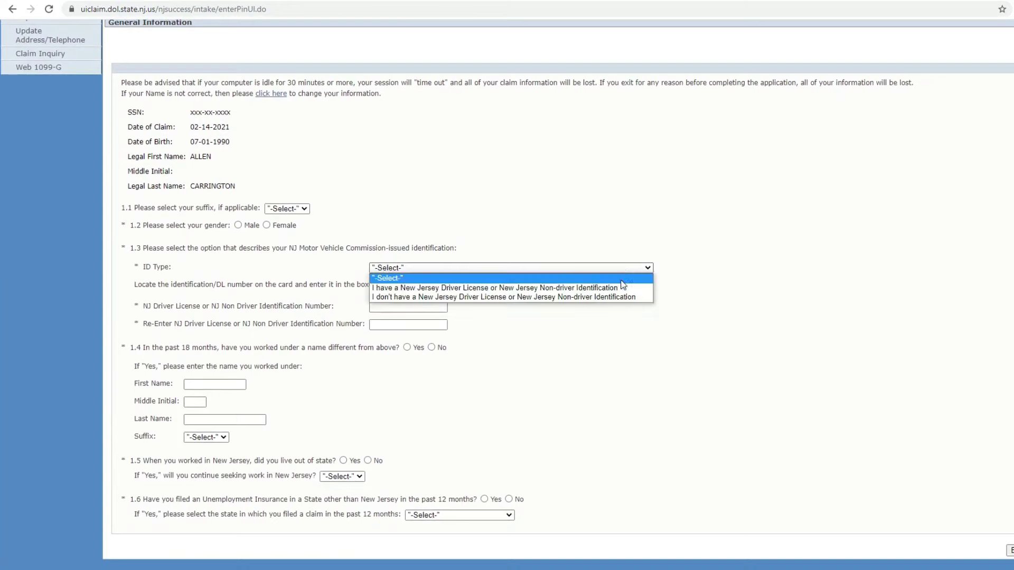
pyautogui.click(621, 288)
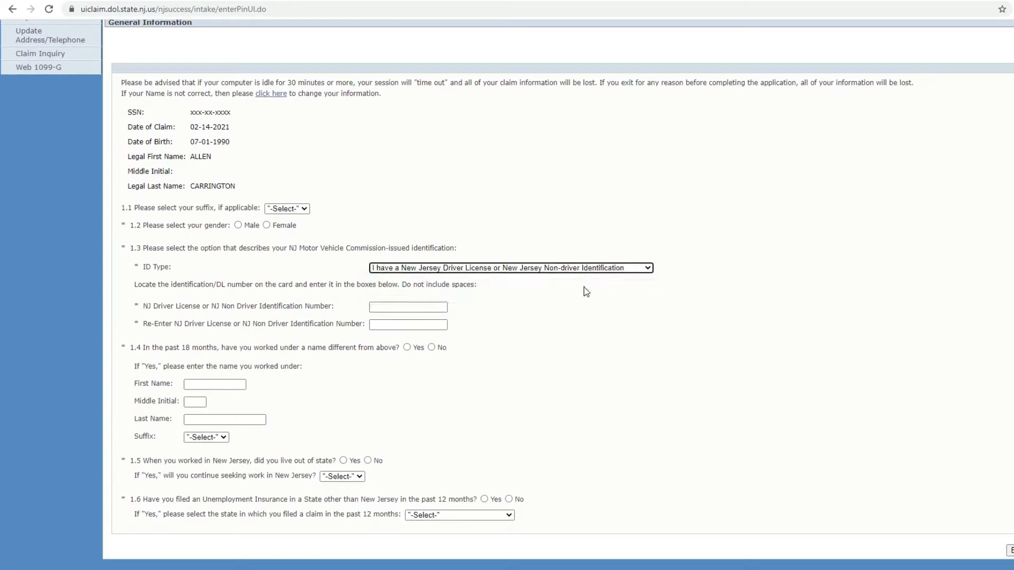
pyautogui.click(399, 307)
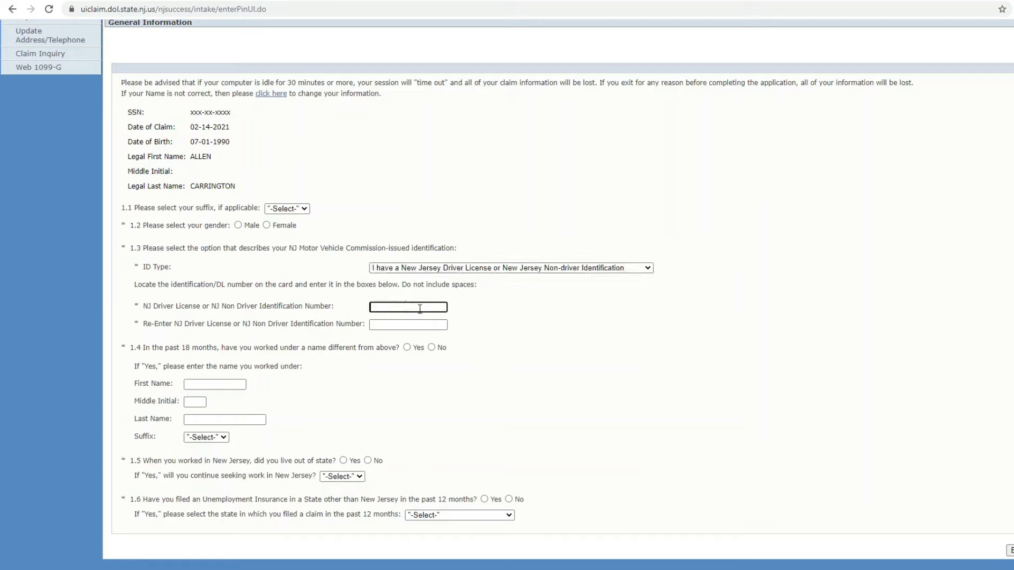
pyautogui.click(421, 326)
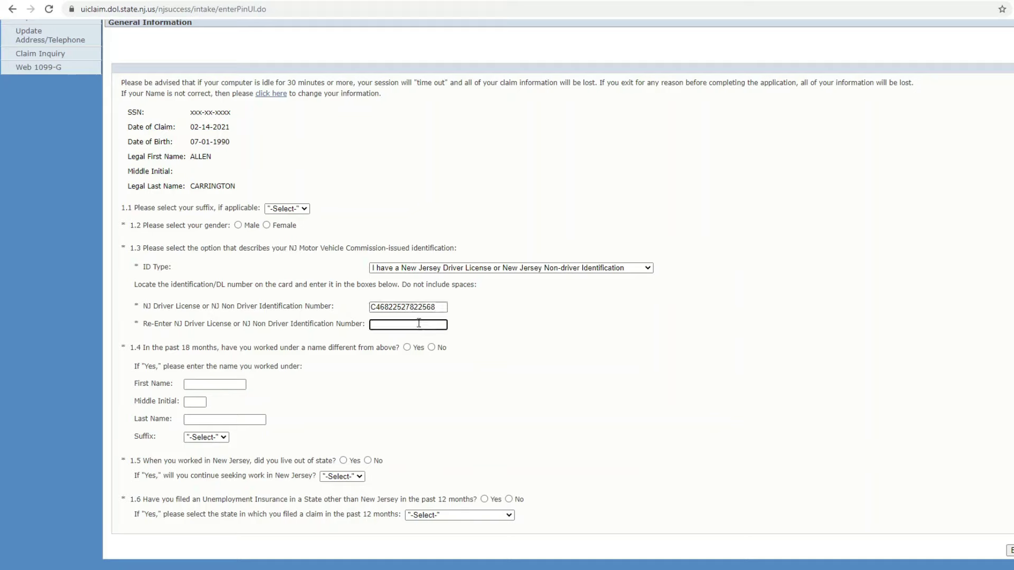
# - Answer No to other name, out-of-state residence and other-state filing, select Male, and submit
pyautogui.click(431, 348)
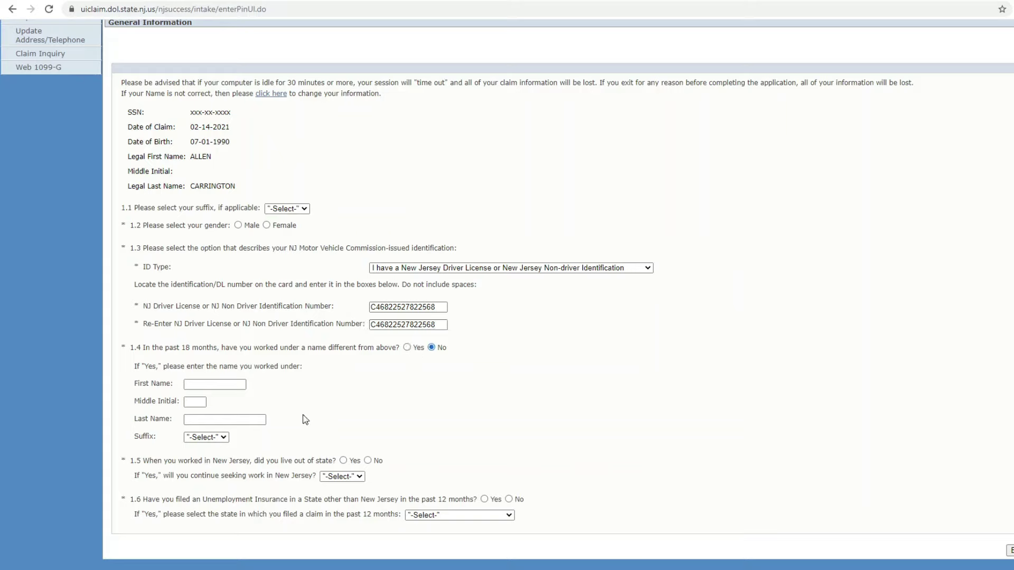
pyautogui.click(368, 460)
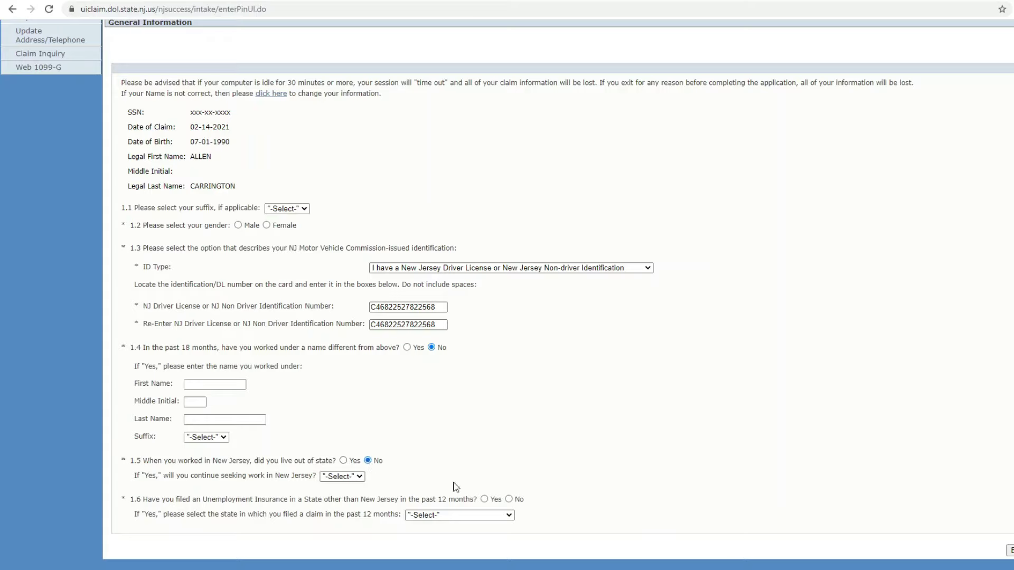
pyautogui.click(509, 499)
pyautogui.click(1010, 550)
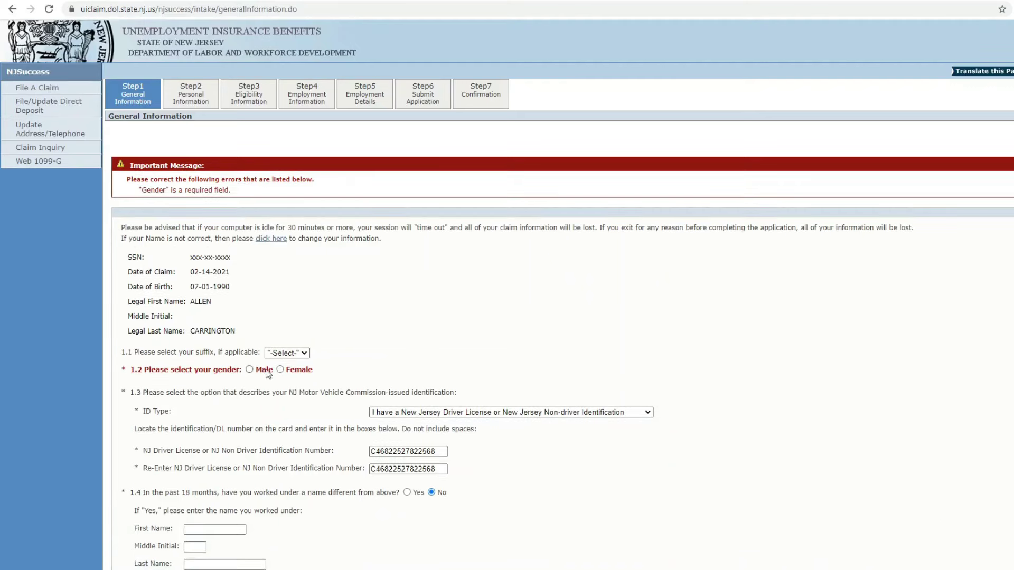
pyautogui.scroll(-3, 819, 467)
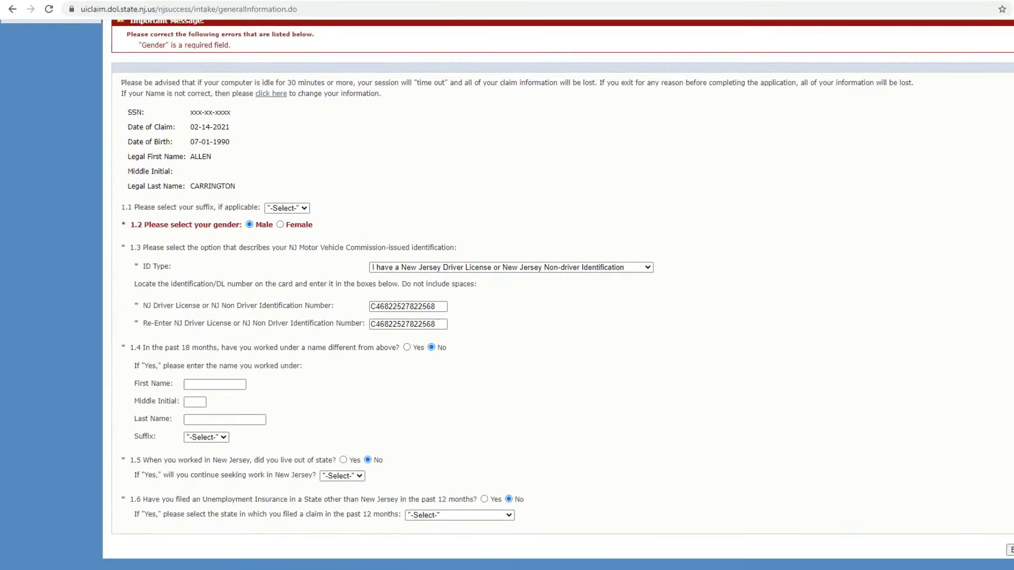
pyautogui.click(1009, 549)
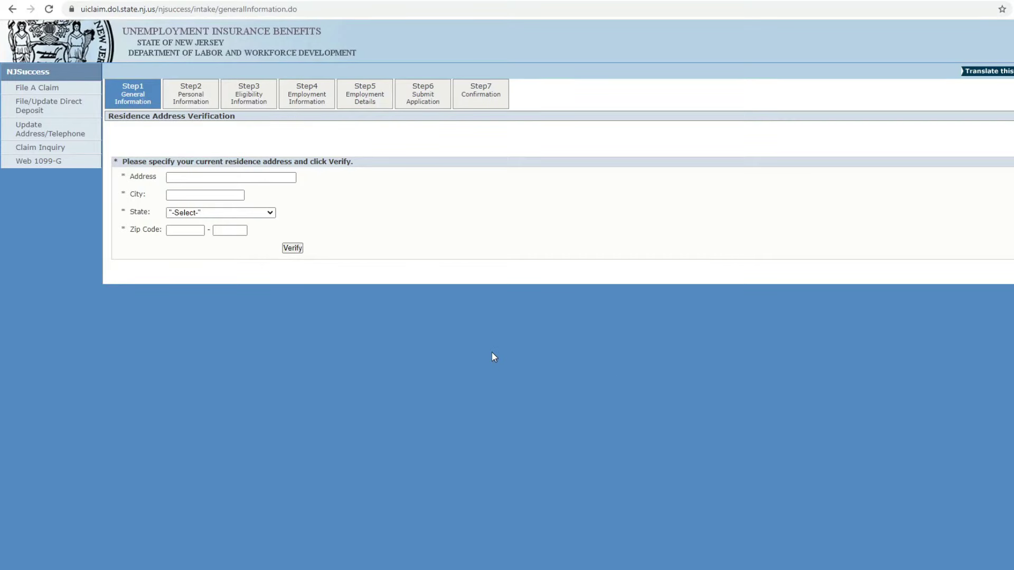
# - Paste the street address, enter the city, New Jersey state and ZIP code, then verify
pyautogui.click(262, 177)
pyautogui.rightClick(262, 178)
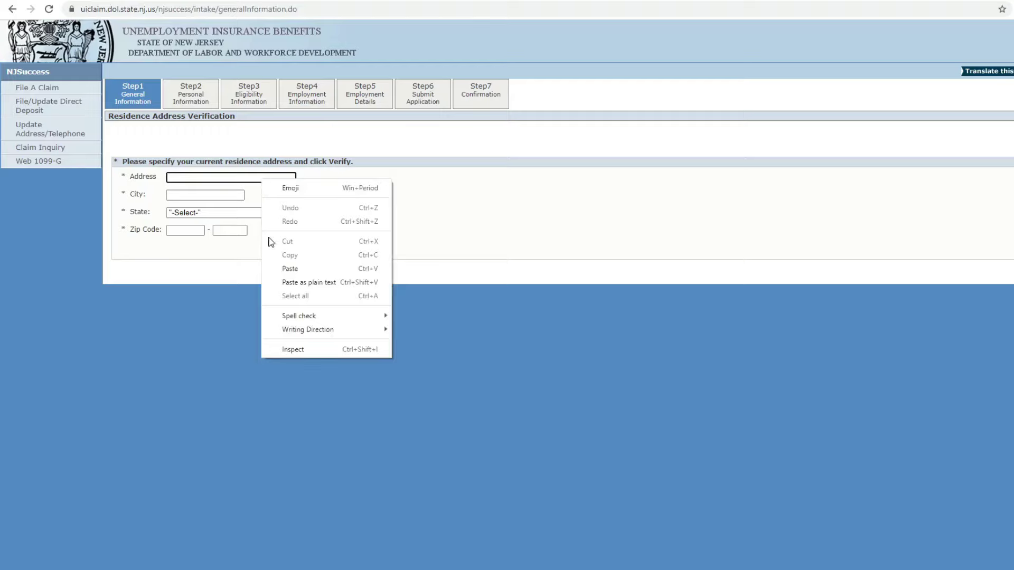
pyautogui.click(283, 269)
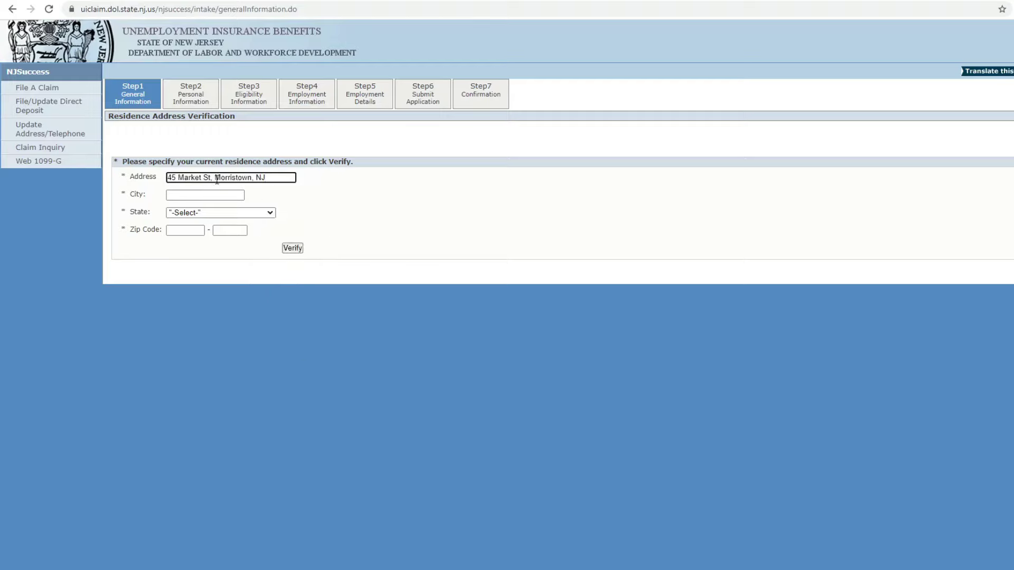
pyautogui.click(218, 194)
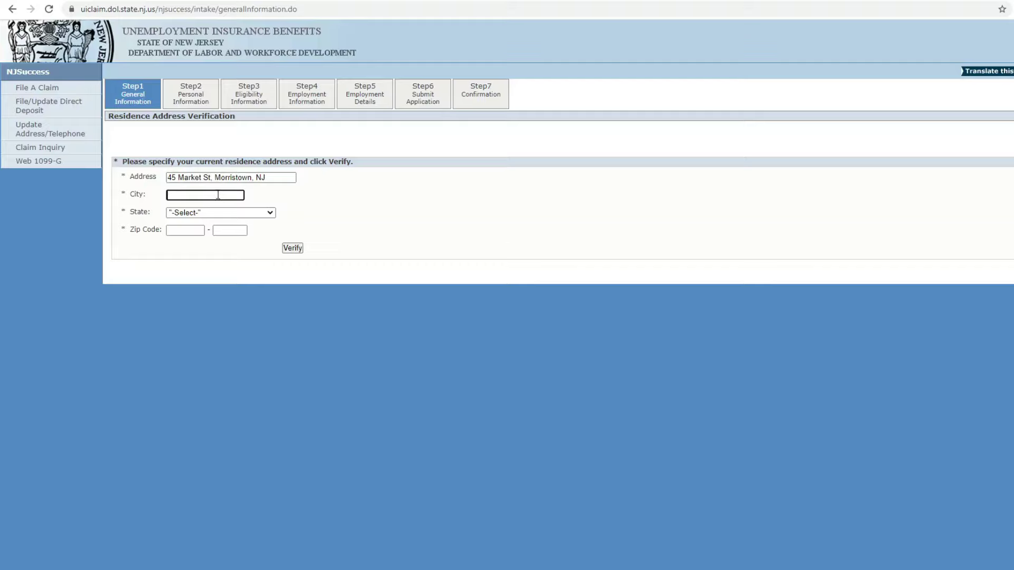
pyautogui.write('Morristown')
pyautogui.click(270, 214)
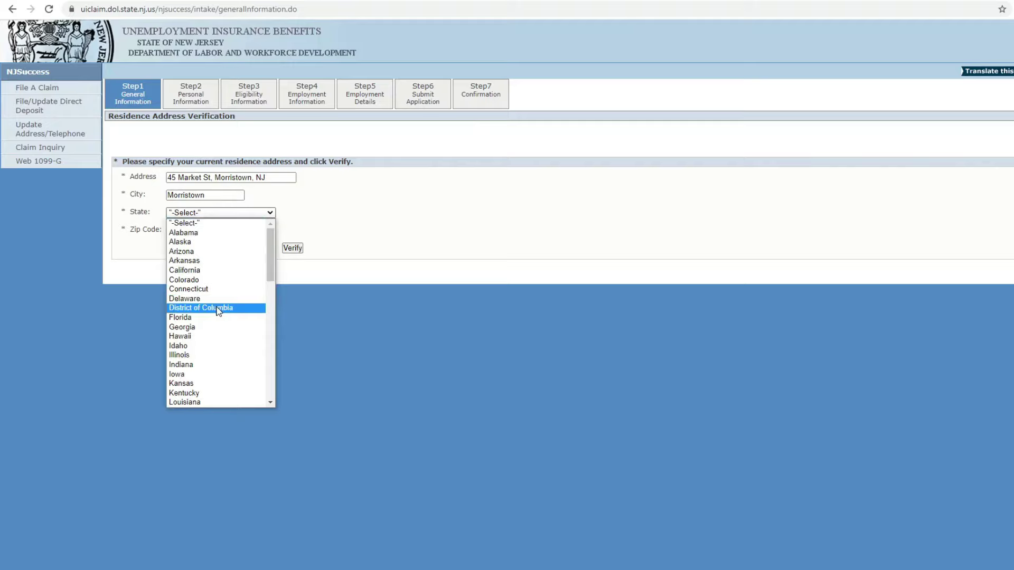
pyautogui.scroll(-4, 209, 341)
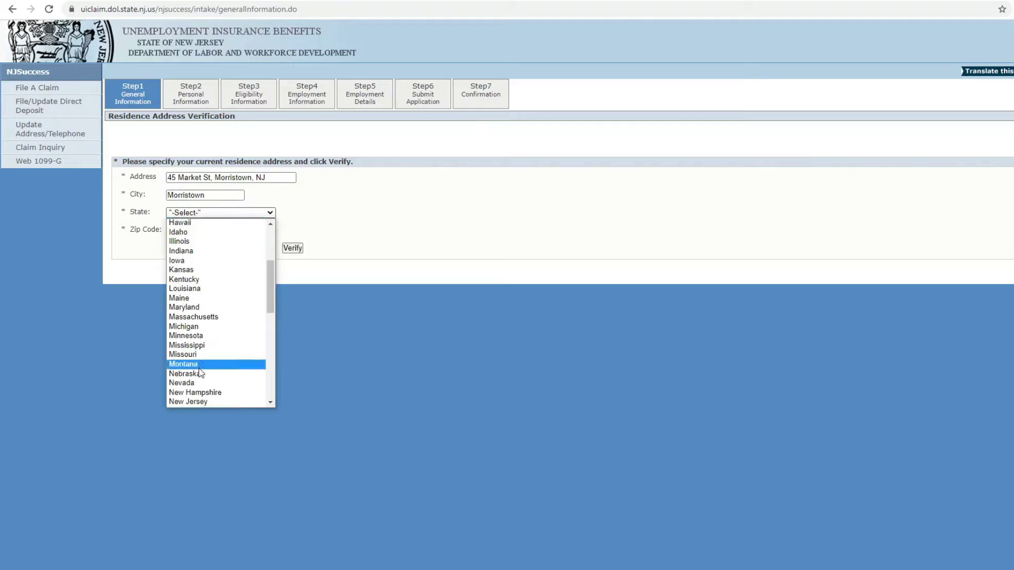
pyautogui.click(204, 401)
pyautogui.click(177, 233)
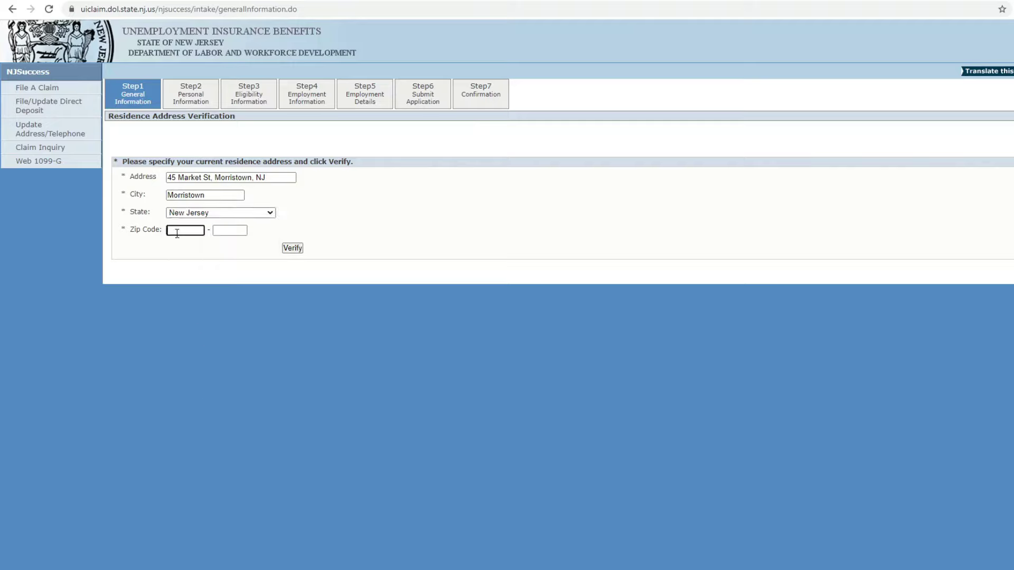
pyautogui.write('07552')
pyautogui.click(291, 251)
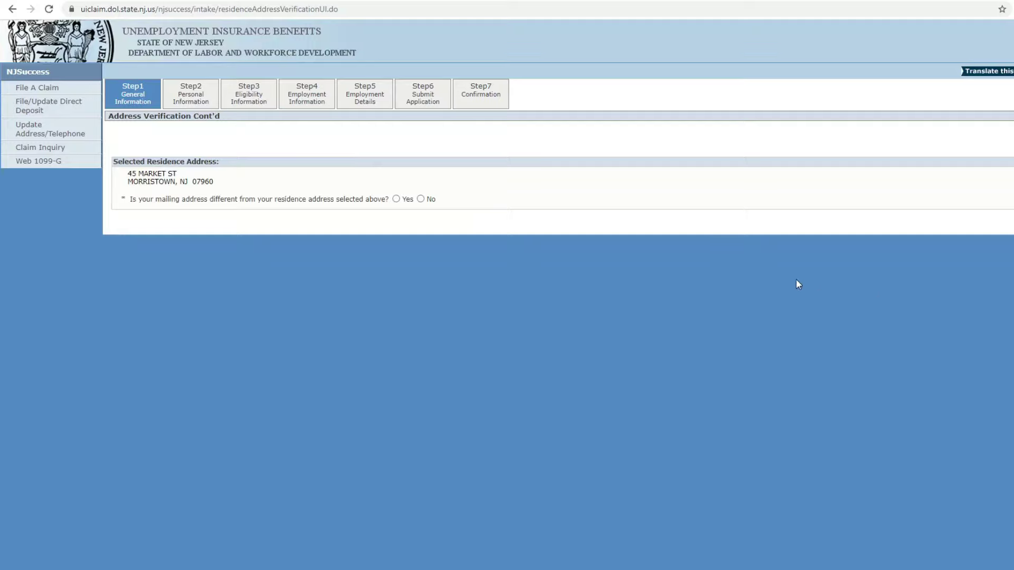
# - Set mailing address same, education 12, ethnicity Other, race White, primary wage earner Yes
pyautogui.click(420, 199)
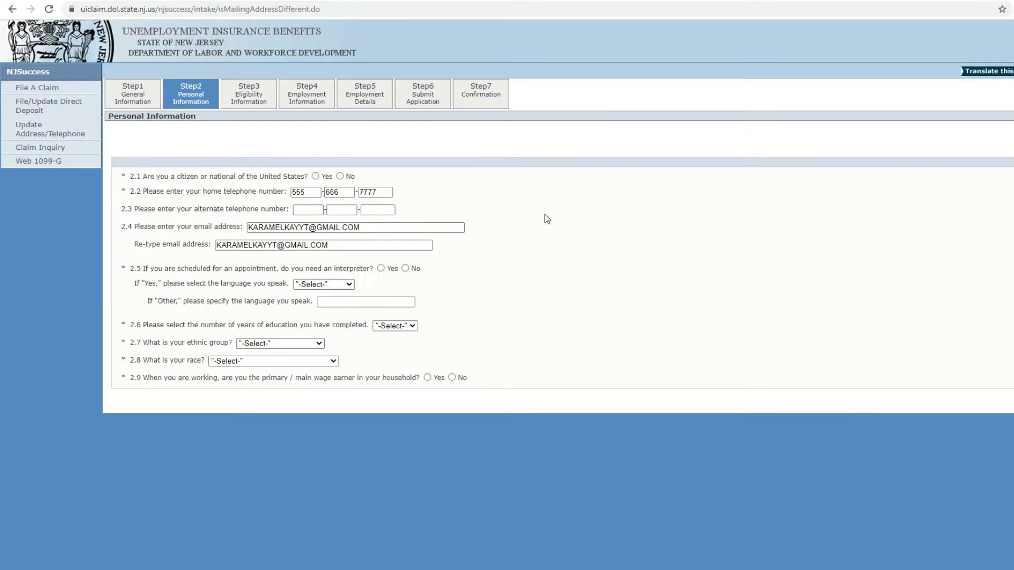
pyautogui.click(348, 285)
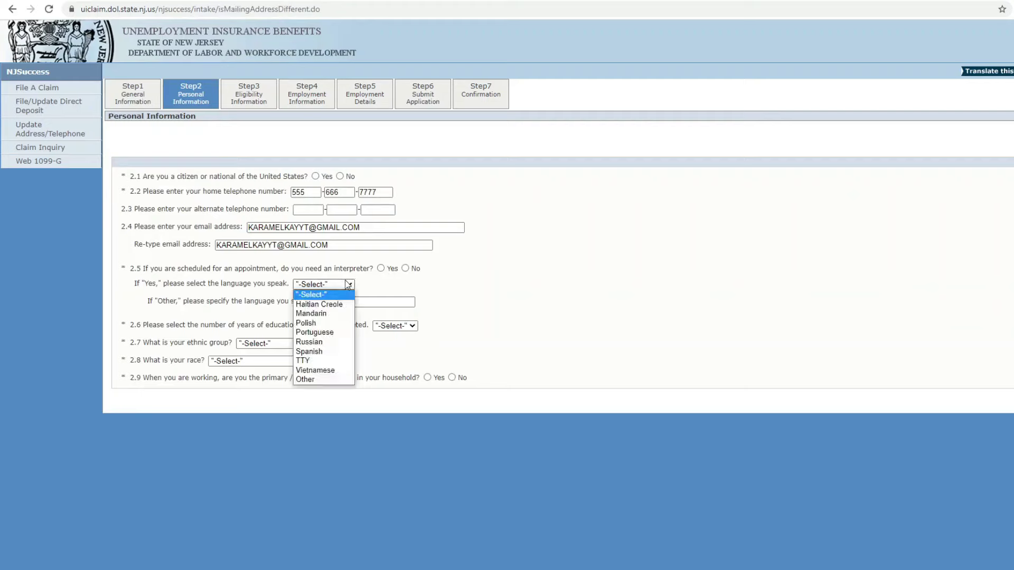
pyautogui.click(403, 295)
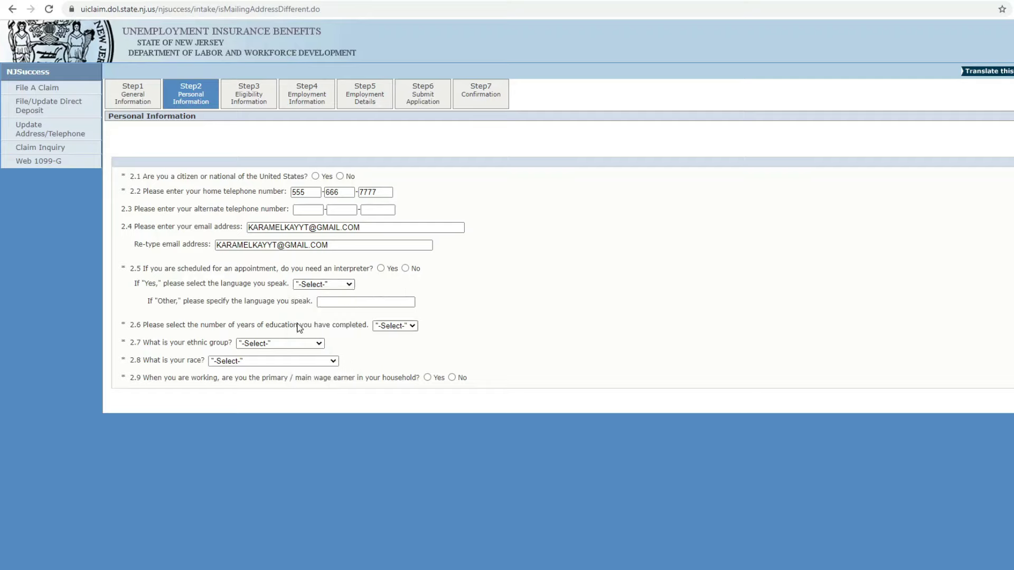
pyautogui.click(407, 327)
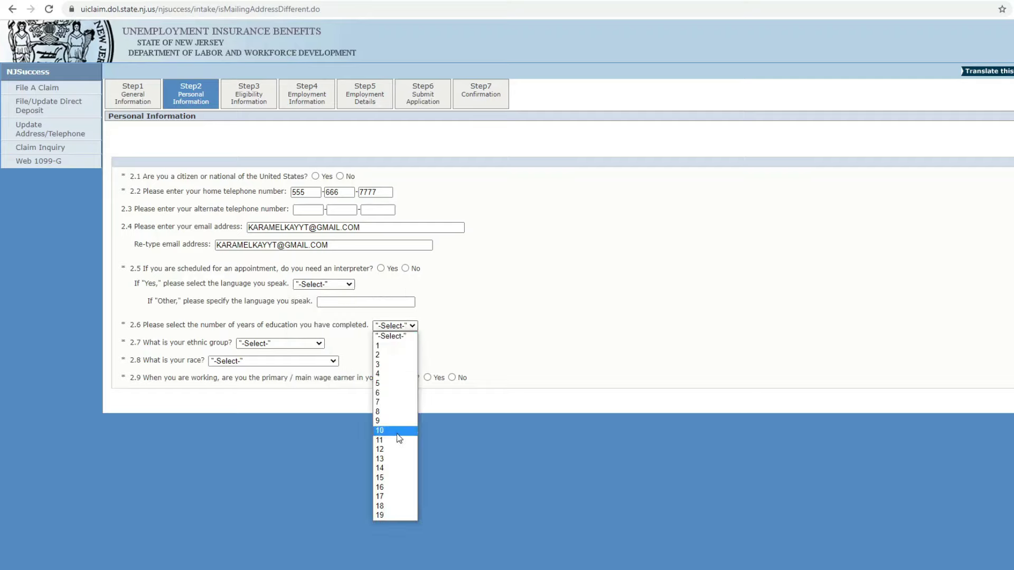
pyautogui.click(402, 450)
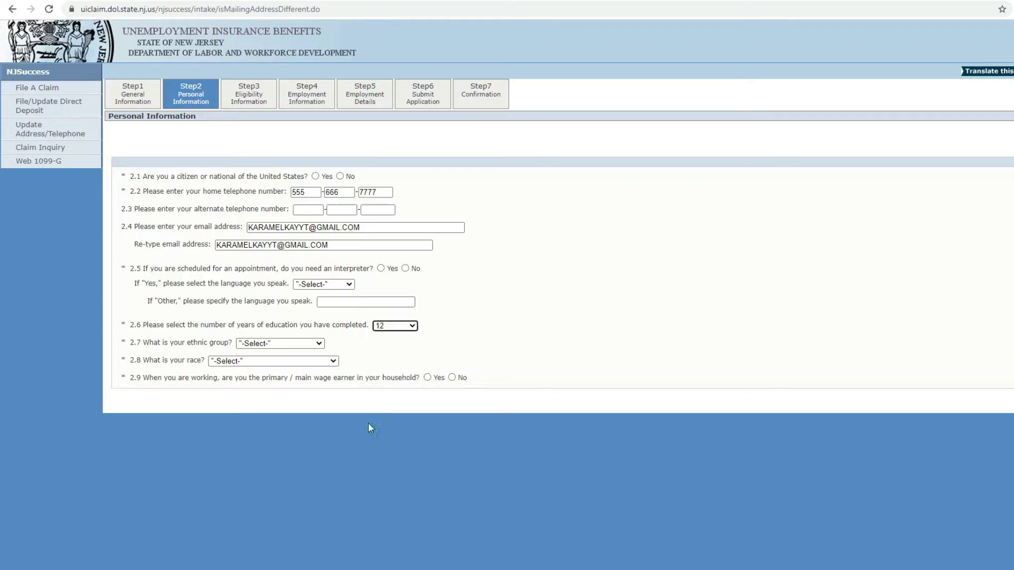
pyautogui.click(310, 345)
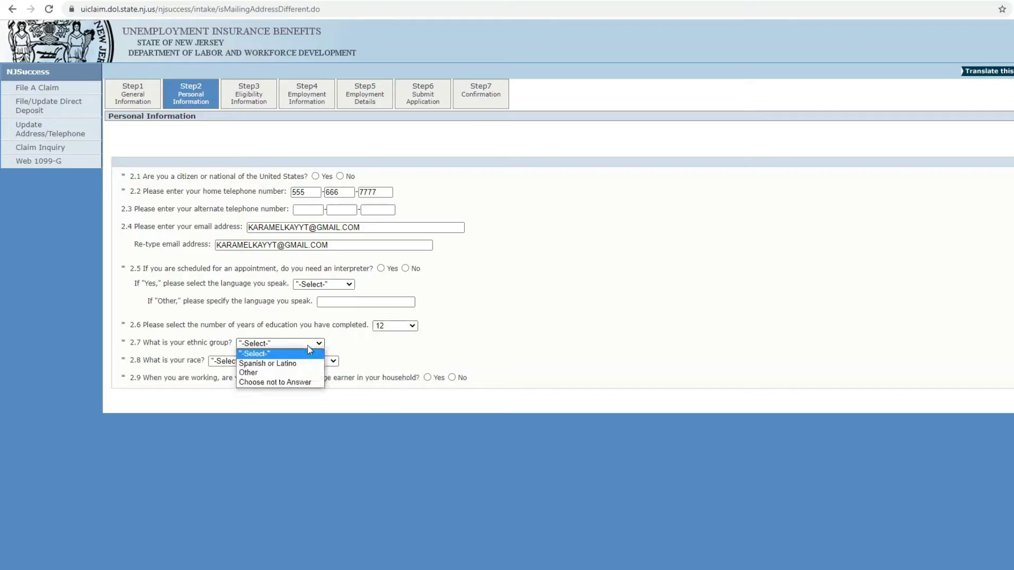
pyautogui.click(303, 372)
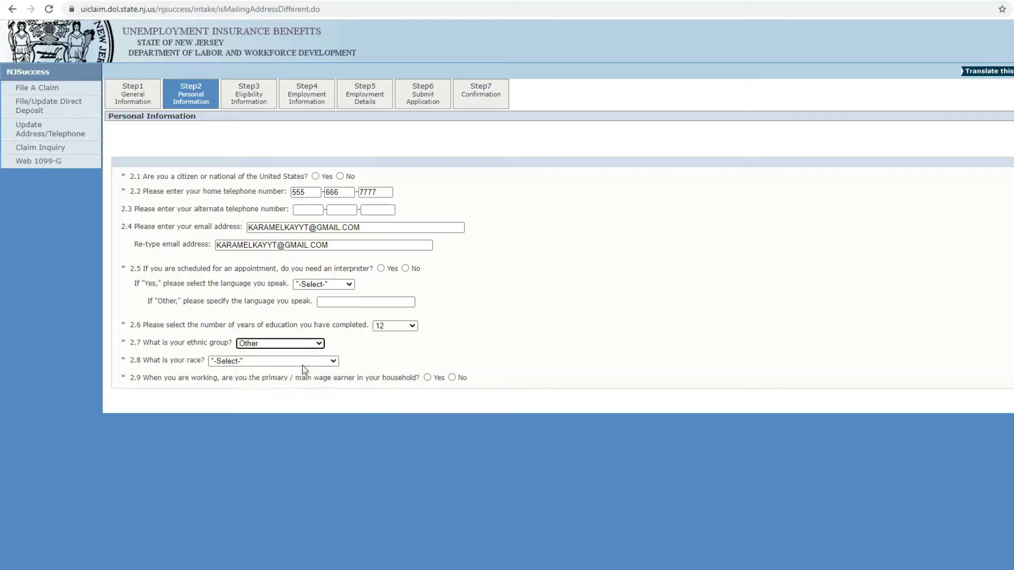
pyautogui.click(307, 362)
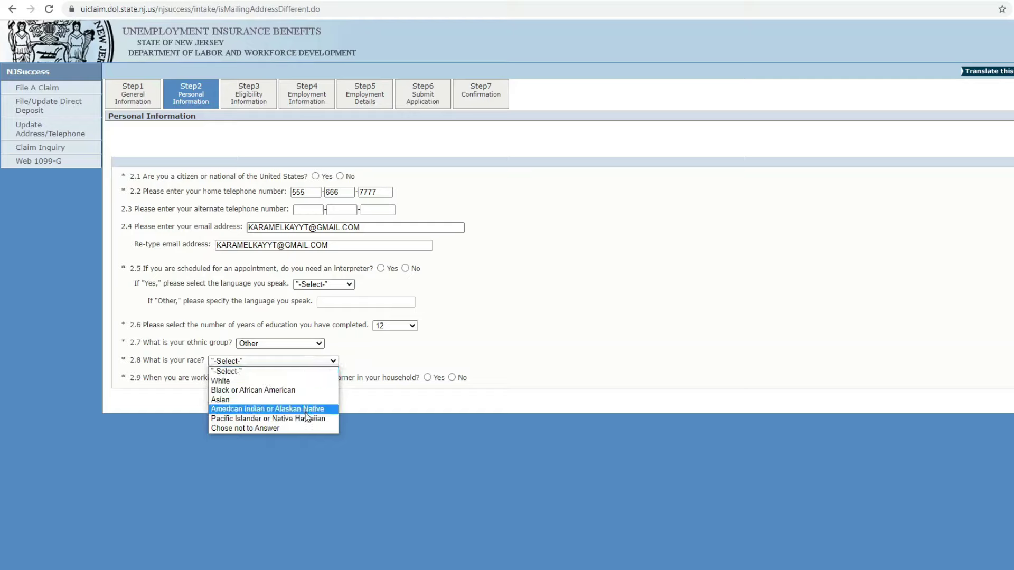
pyautogui.click(305, 381)
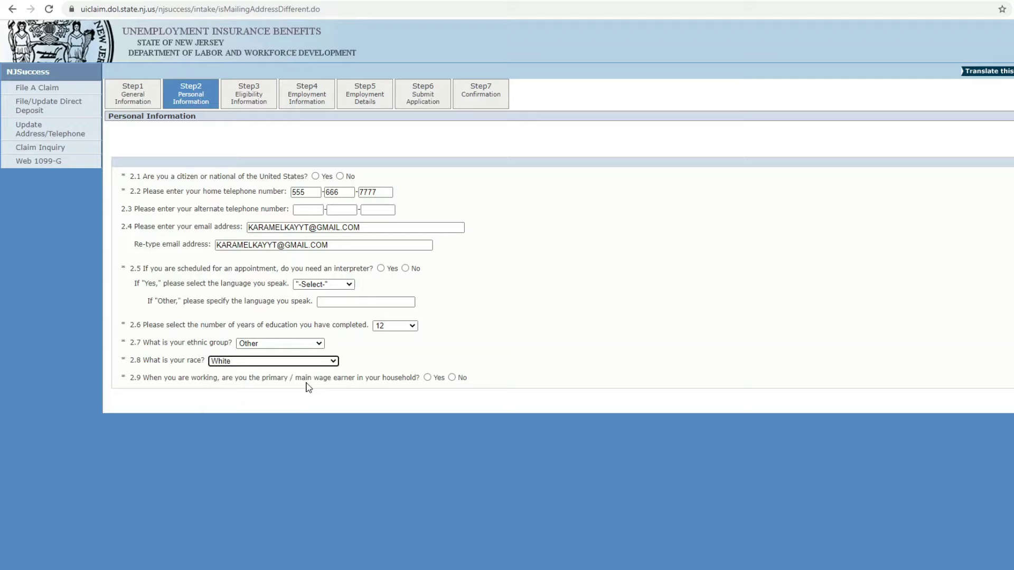
pyautogui.click(428, 378)
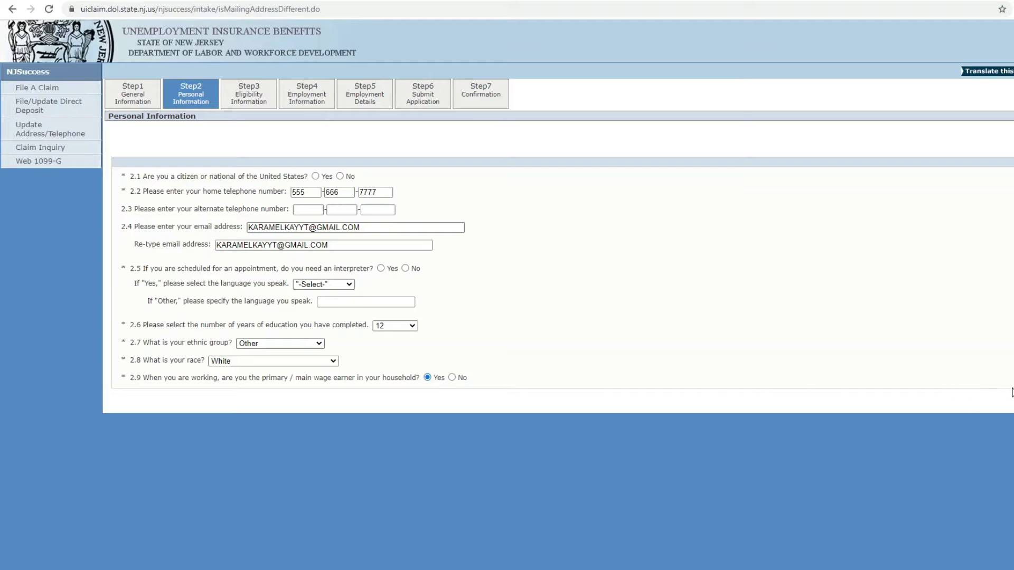
# - Submit the personal information, answer No to needing an interpreter, and resubmit
pyautogui.press('Return')
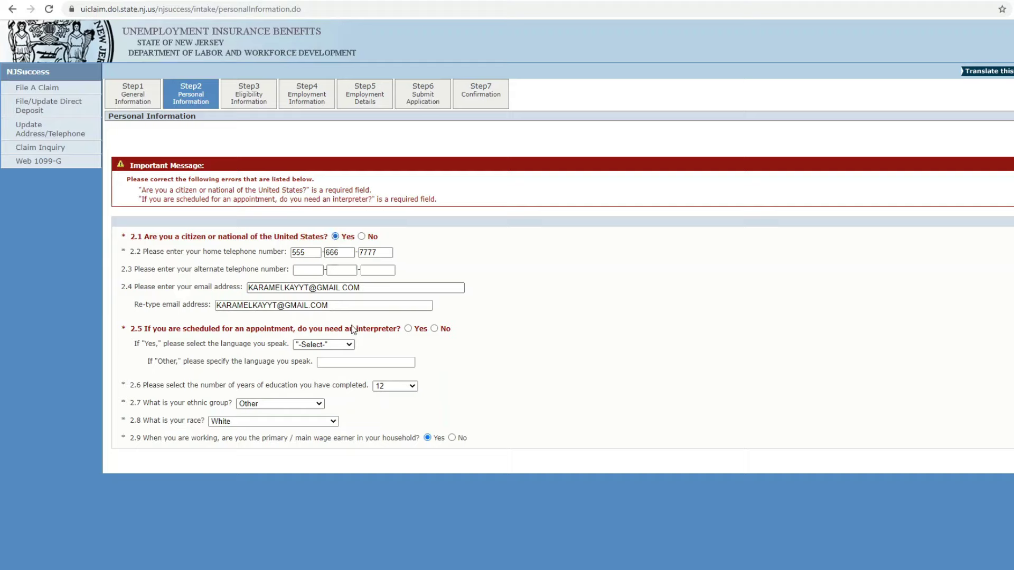
pyautogui.click(434, 328)
pyautogui.press('Return')
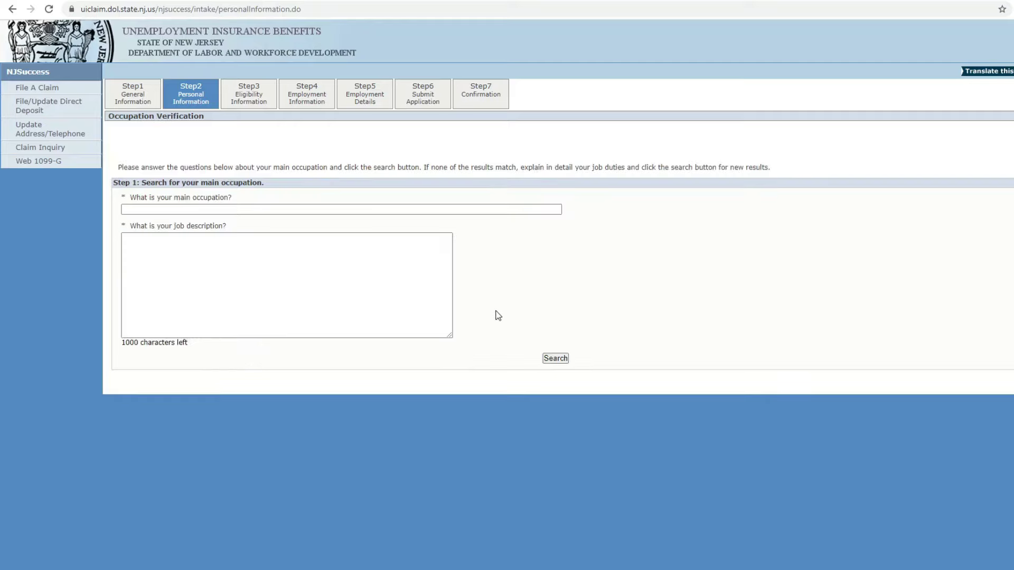
# - Enter occupation 'Manufacturing Specialist' with a packaging-and-labelling job description, then search occupations
pyautogui.click(267, 211)
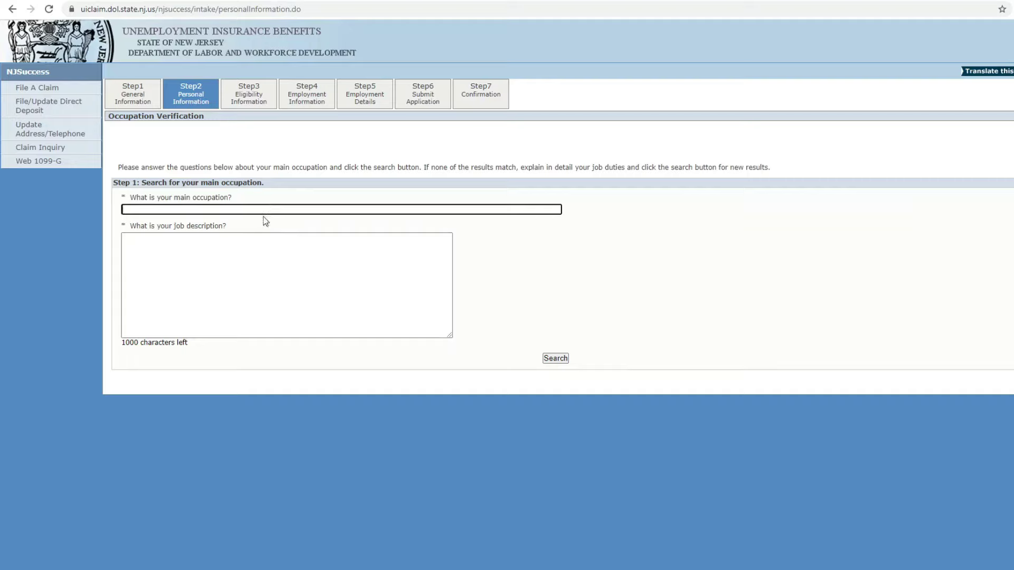
pyautogui.write('Manufacturing Specialist')
pyautogui.click(274, 238)
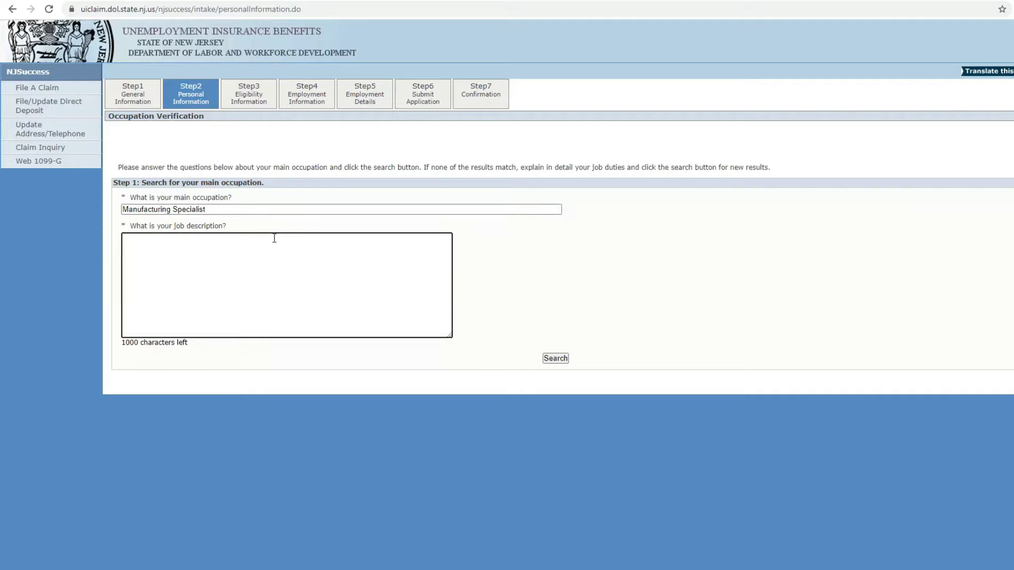
pyautogui.write('Take care of packages')
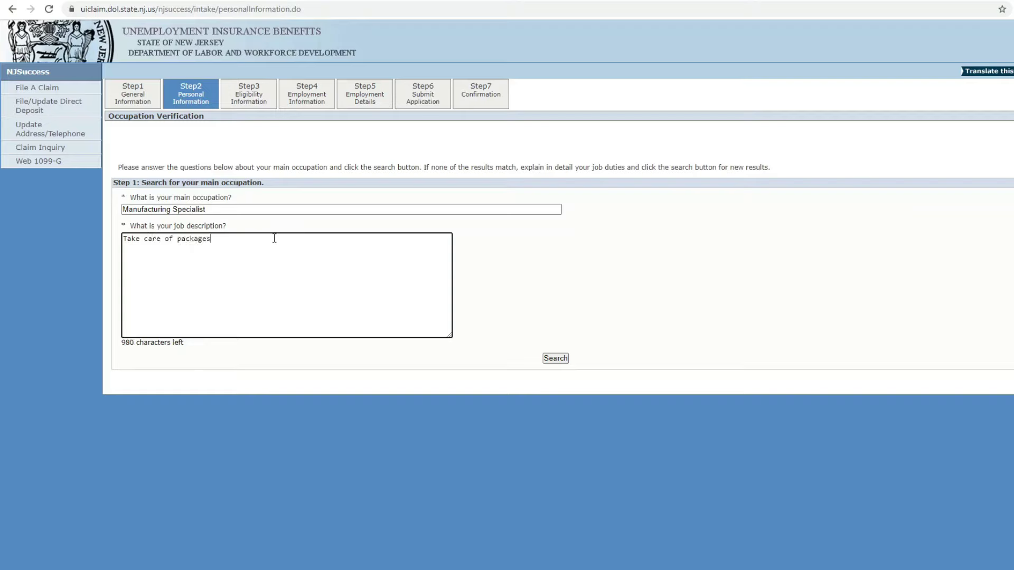
pyautogui.press('BackSpace')
pyautogui.press('BackSpace')
pyautogui.press('BackSpace')
pyautogui.write('ing products and getting then r')
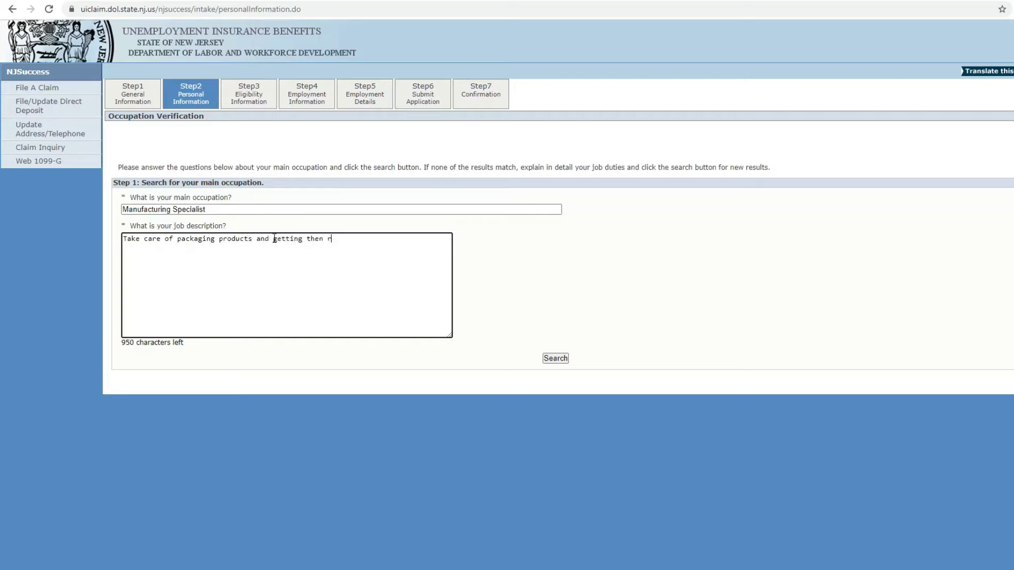
pyautogui.write('eady with labels to ship out')
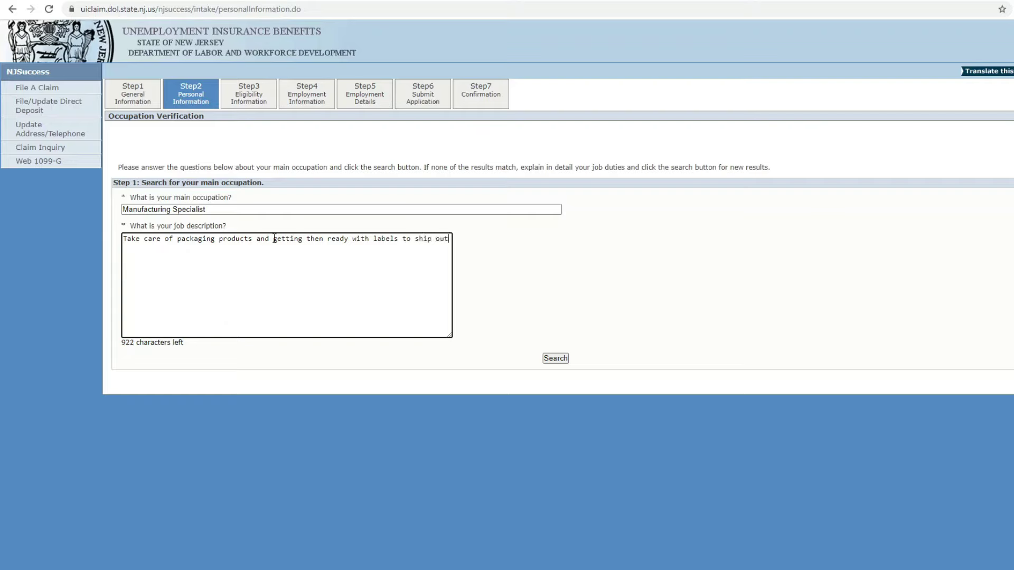
pyautogui.write('.')
pyautogui.click(555, 358)
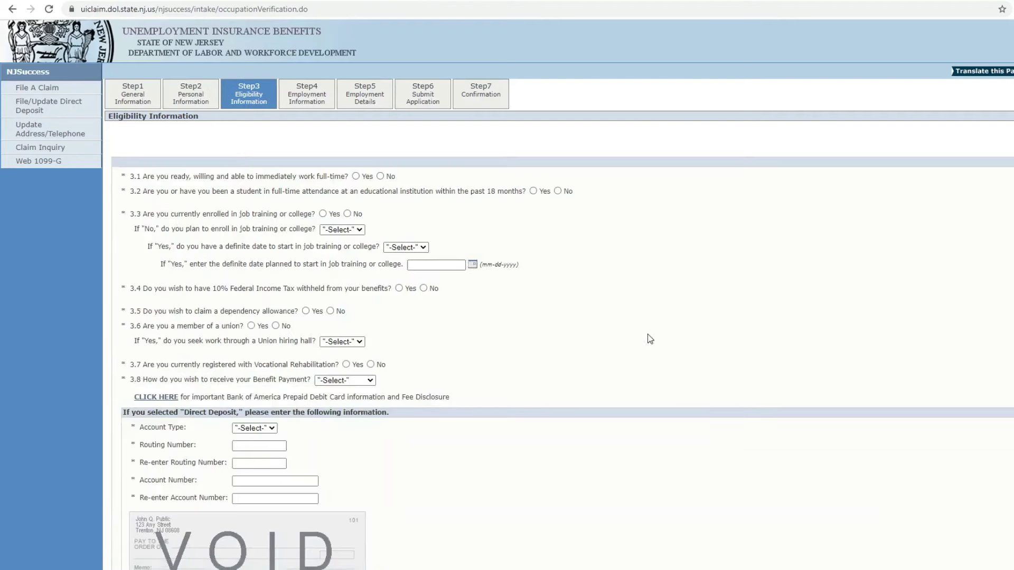
# - Confirm full-time work availability; answer No to student attendance and enrollment plans; leave start date unanswered
pyautogui.click(356, 176)
pyautogui.click(558, 192)
pyautogui.click(355, 229)
pyautogui.click(351, 260)
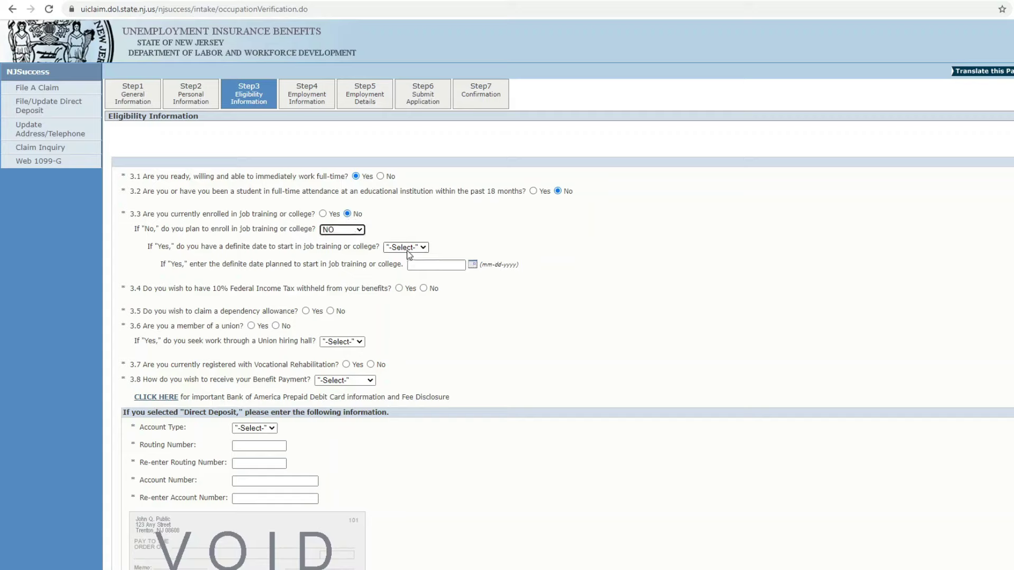
pyautogui.click(409, 248)
pyautogui.click(409, 278)
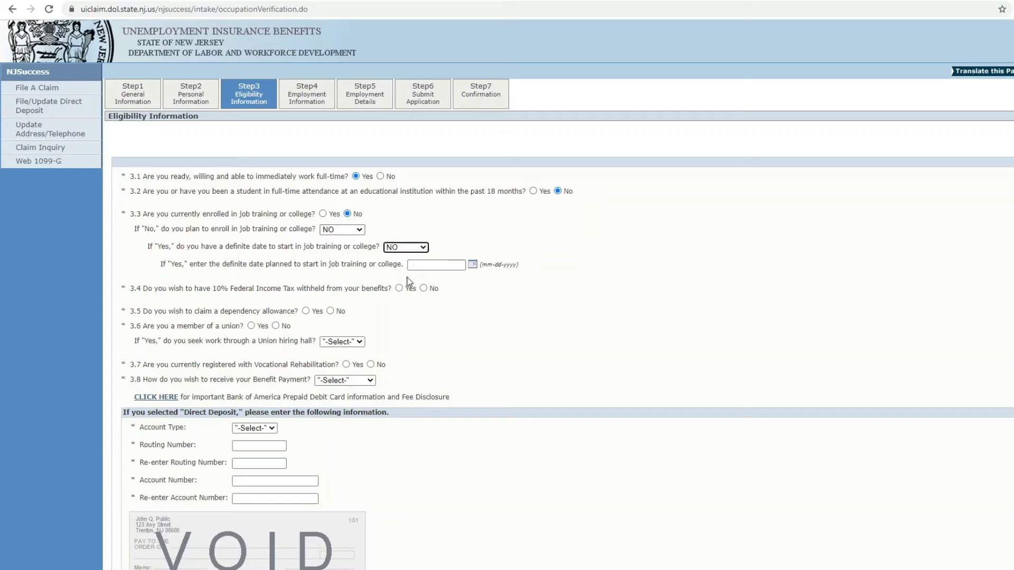
pyautogui.click(402, 247)
pyautogui.click(402, 255)
# - Withhold 10% federal income tax, decline the dependency allowance, and choose Debit Card payment
pyautogui.click(399, 289)
pyautogui.click(331, 311)
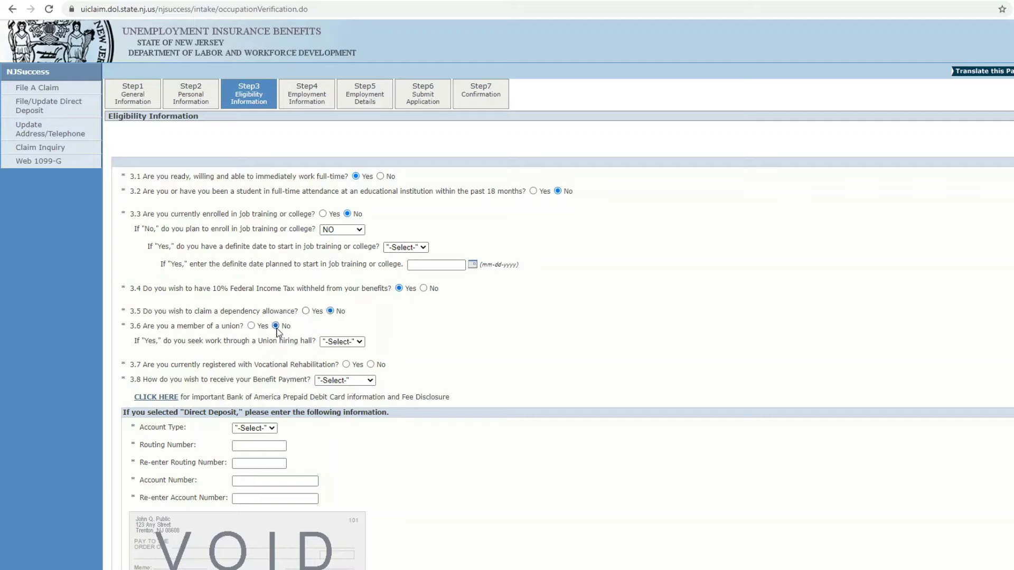
pyautogui.click(358, 381)
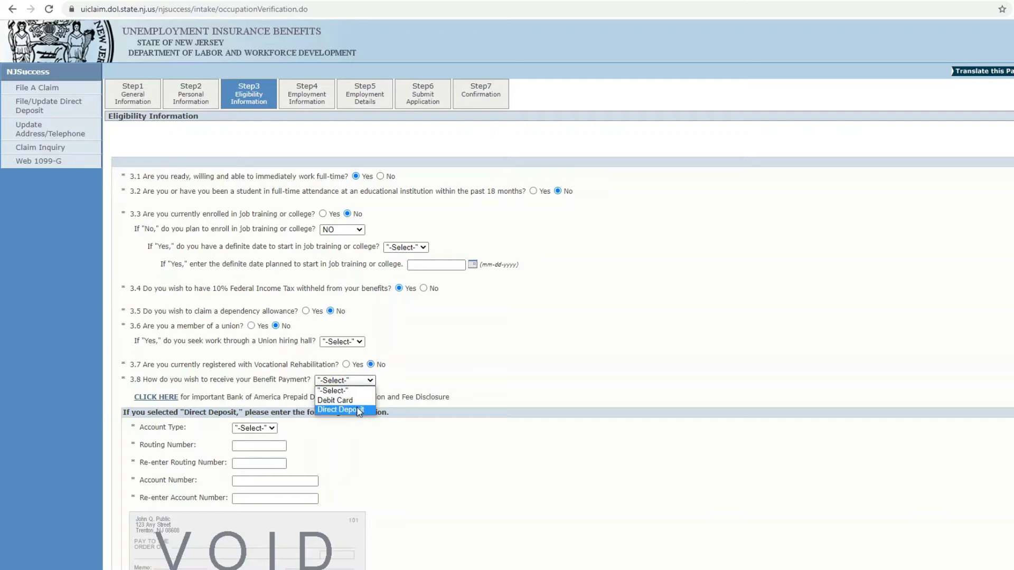
pyautogui.click(351, 400)
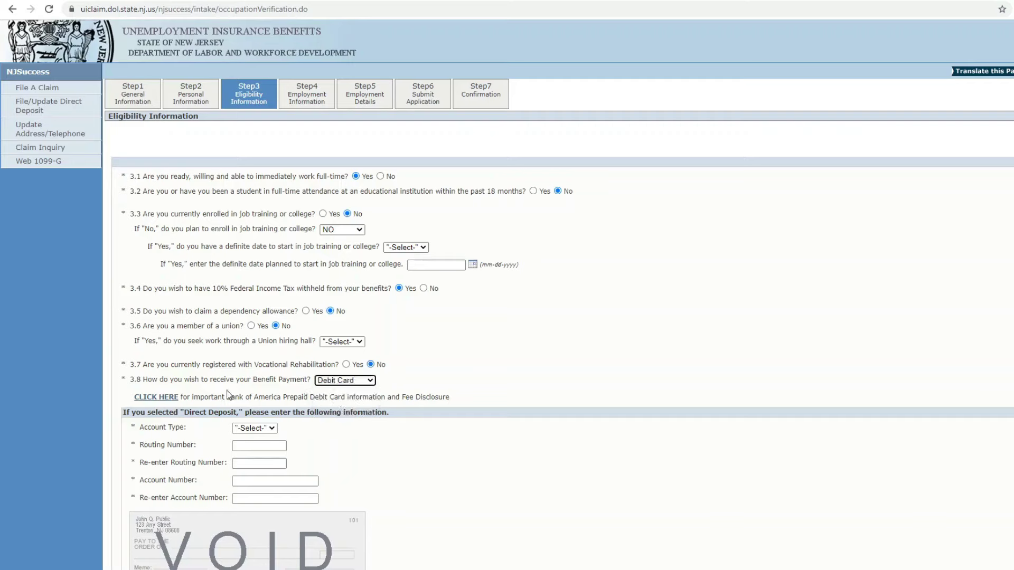
pyautogui.scroll(-3, 175, 399)
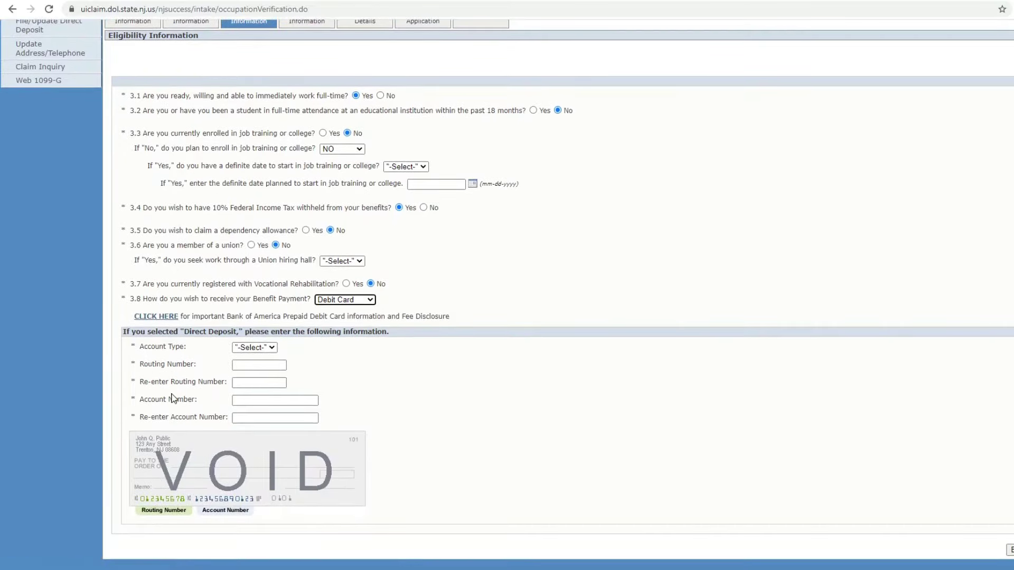